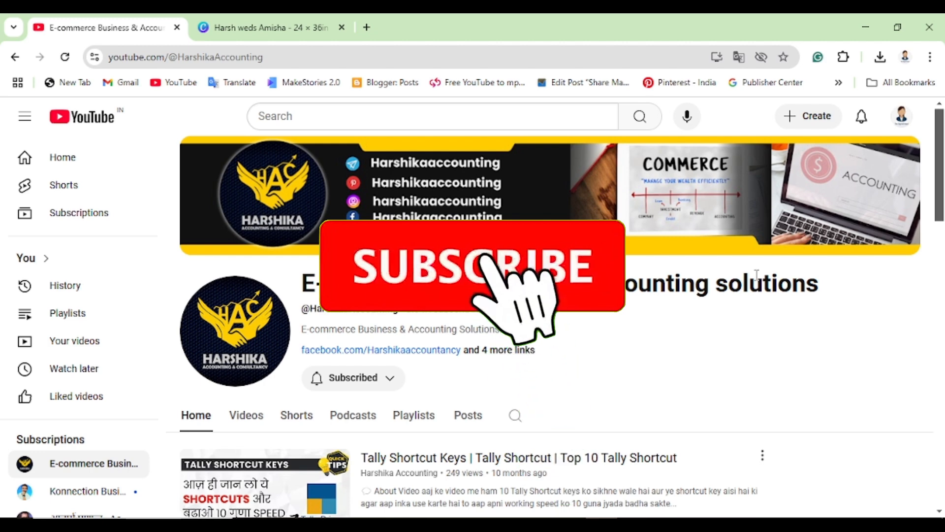
- Scroll the channel page and browse its list of uploaded videos
scroll(757, 274, down, 1)
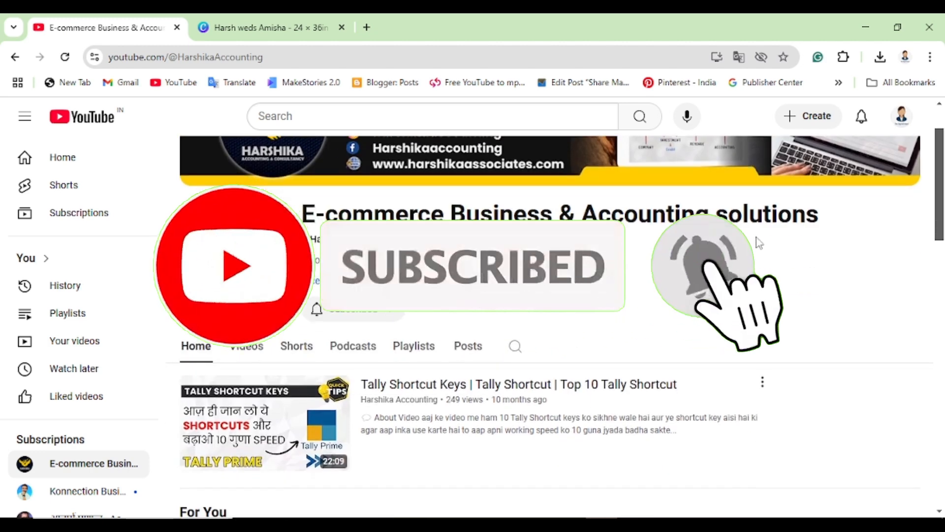
scroll(758, 240, down, 2)
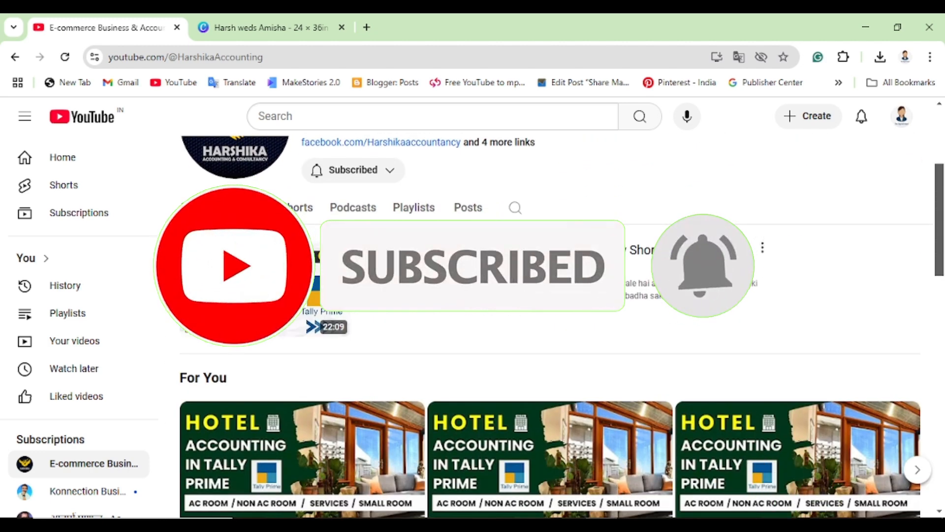
click(247, 207)
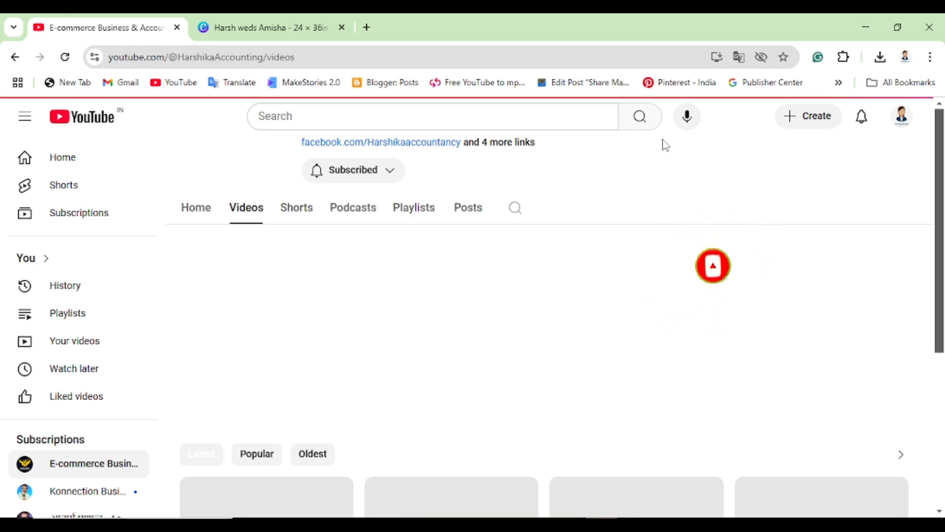
scroll(668, 195, down, 1)
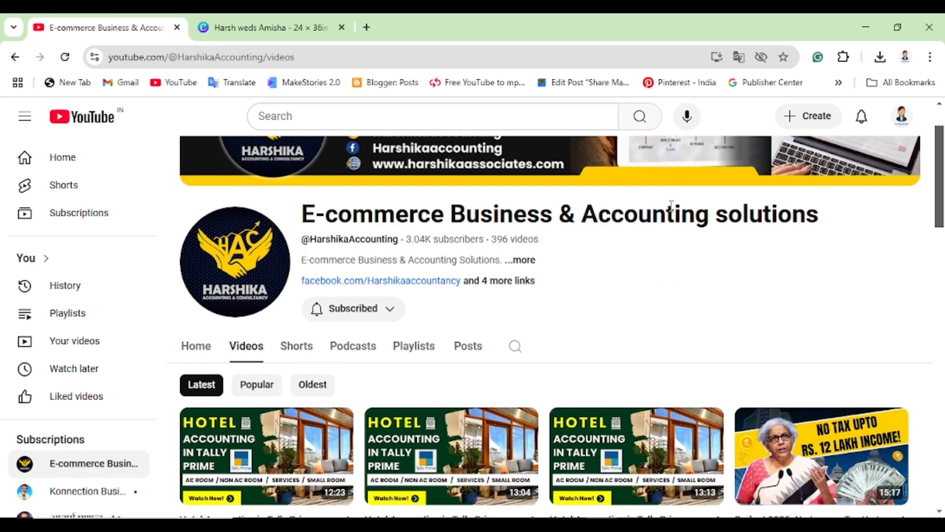
scroll(671, 206, down, 5)
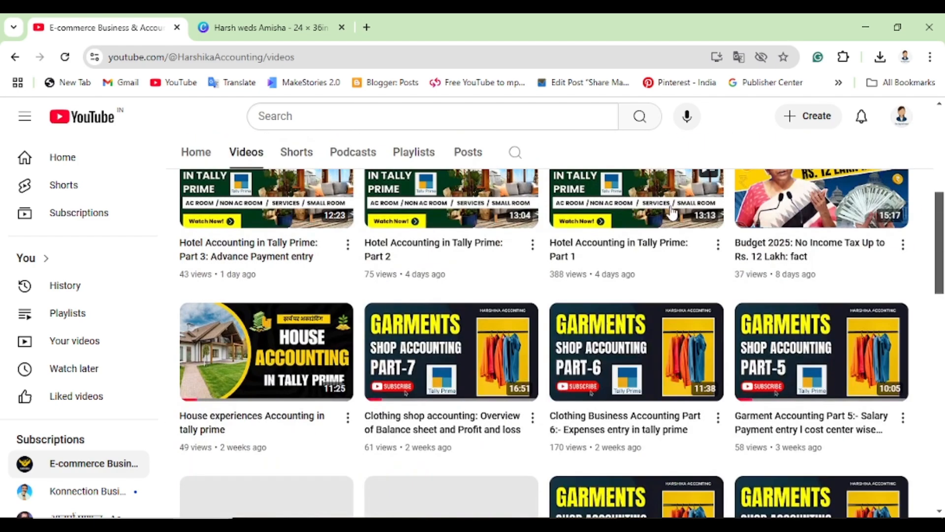
scroll(672, 227, up, 3)
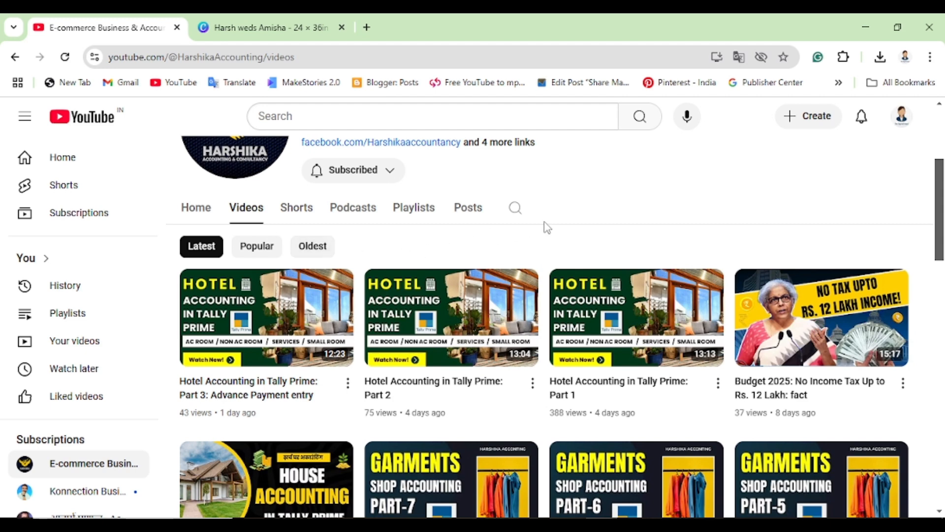
- Switch to the channel's Playlists and scroll through them
click(419, 211)
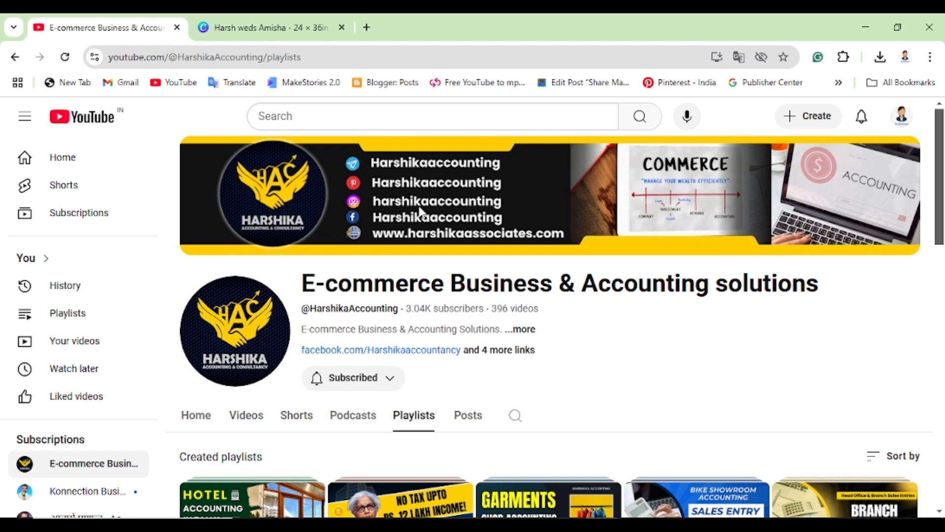
scroll(615, 259, down, 4)
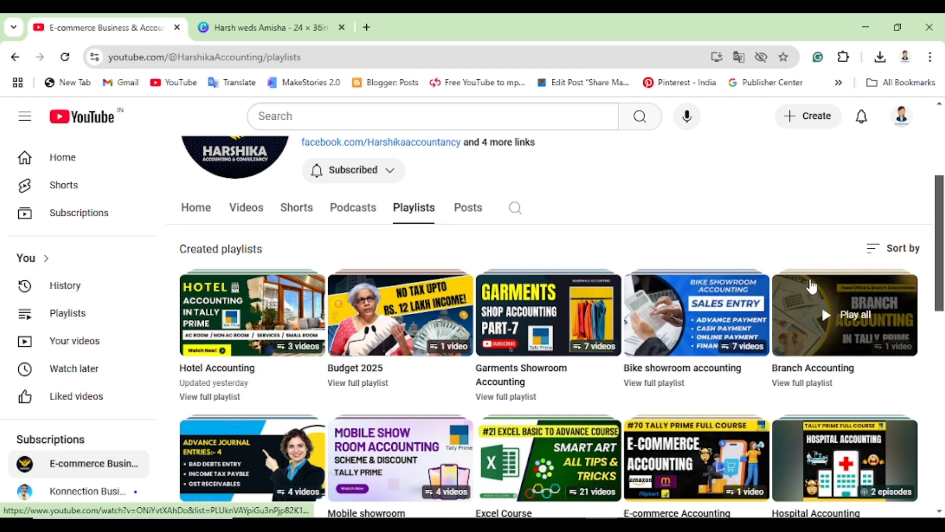
scroll(787, 234, down, 1)
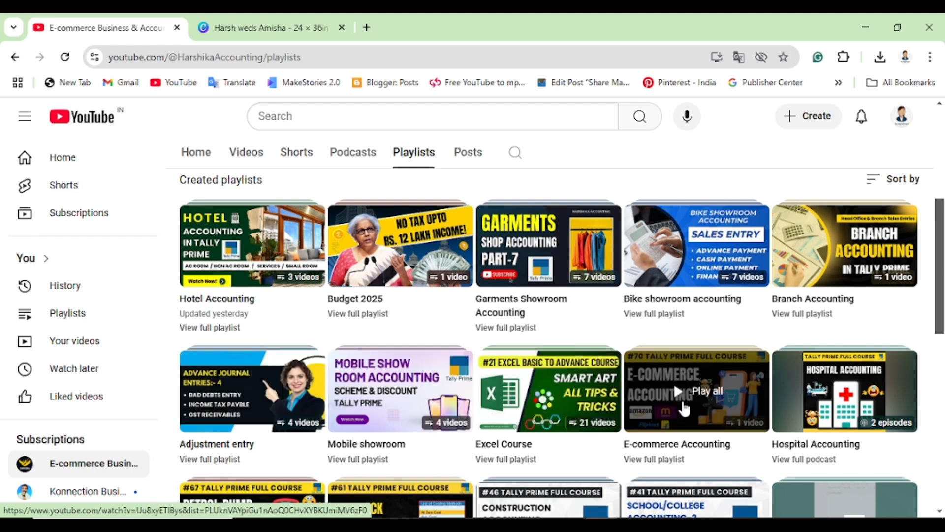
scroll(684, 407, down, 2)
scroll(684, 408, down, 2)
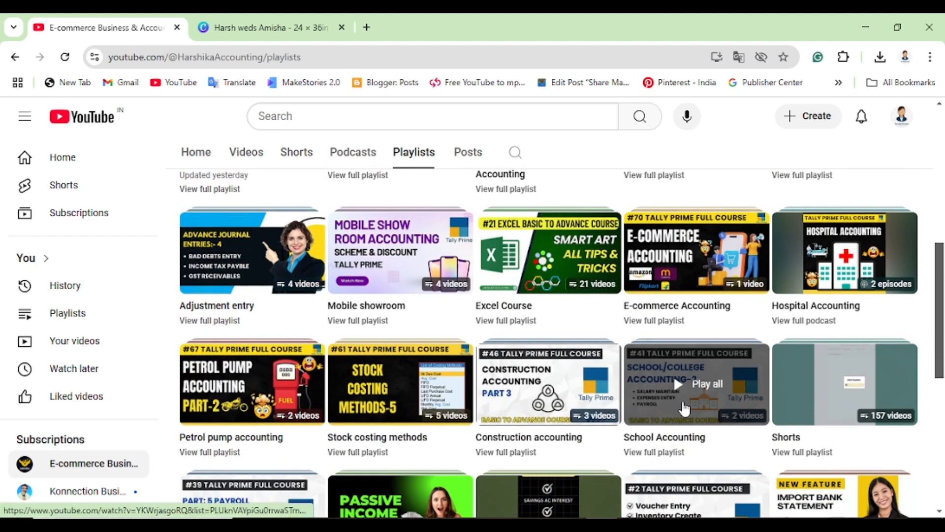
scroll(684, 407, down, 8)
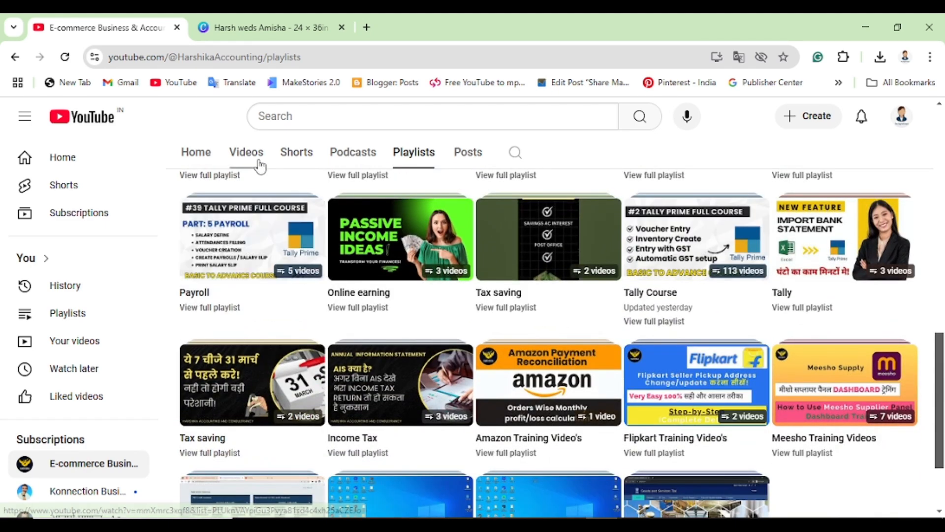
- Go back to the Videos list and scroll through the uploads
click(256, 158)
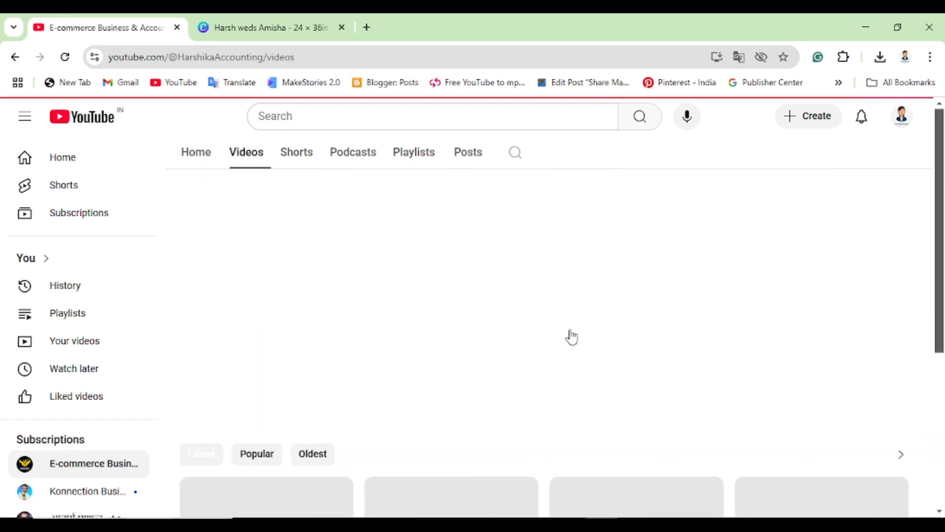
scroll(660, 376, down, 10)
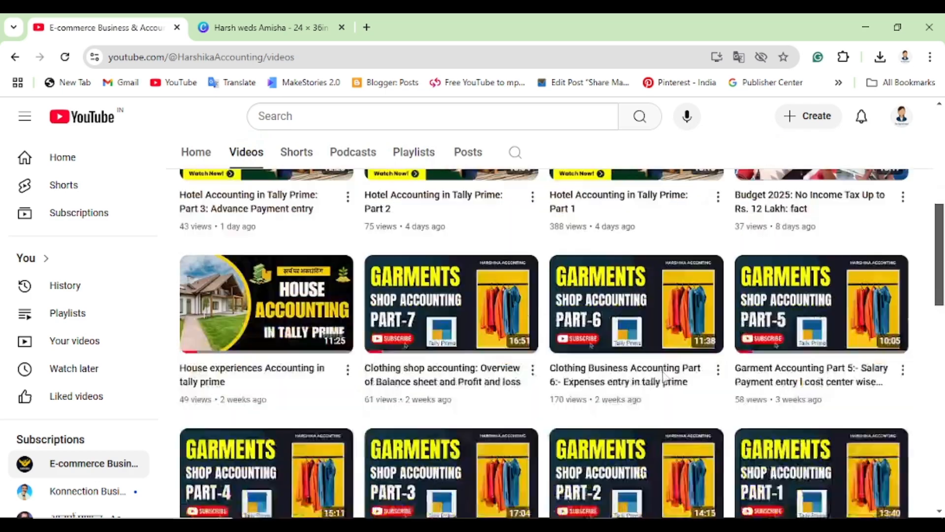
scroll(665, 379, down, 10)
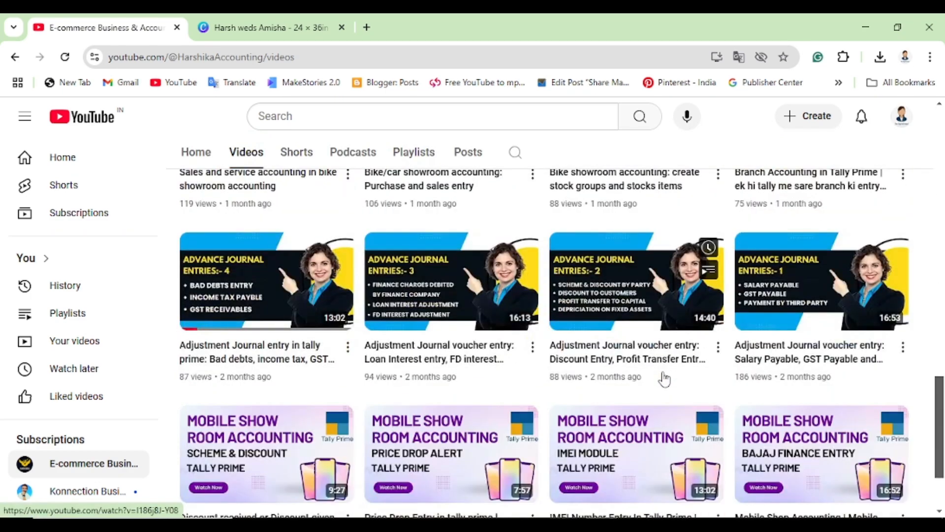
scroll(665, 379, down, 2)
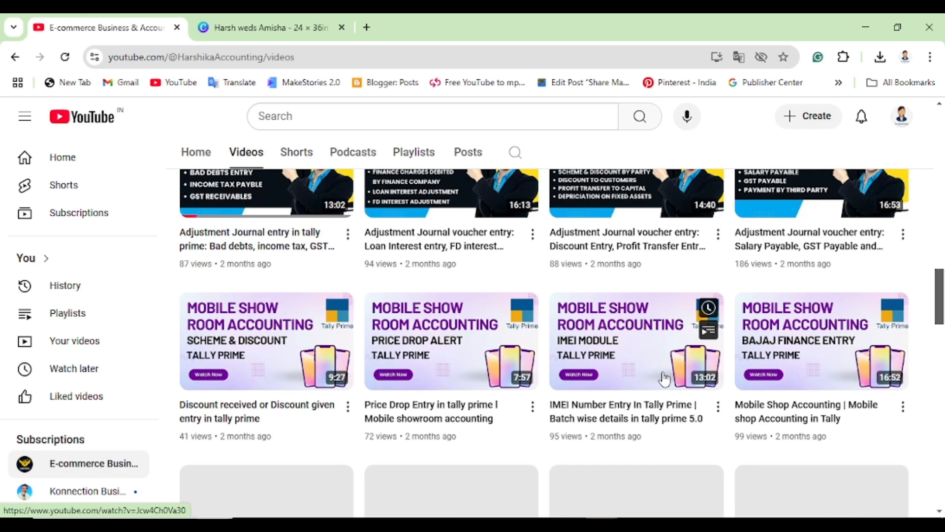
scroll(656, 400, down, 4)
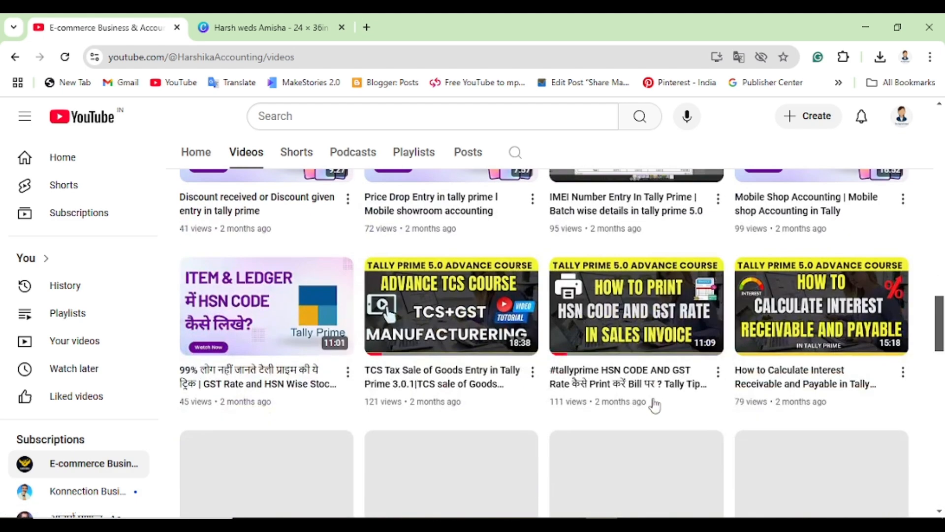
scroll(654, 403, down, 4)
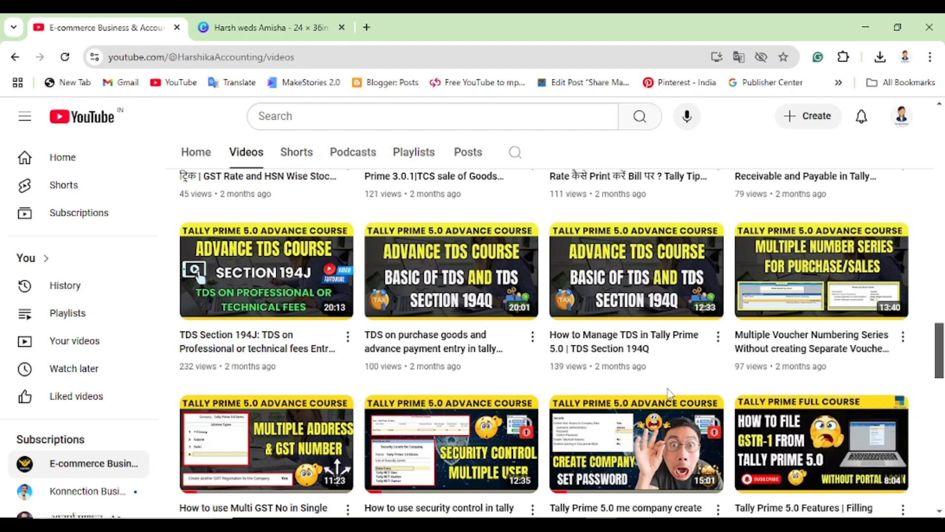
scroll(670, 394, up, 20)
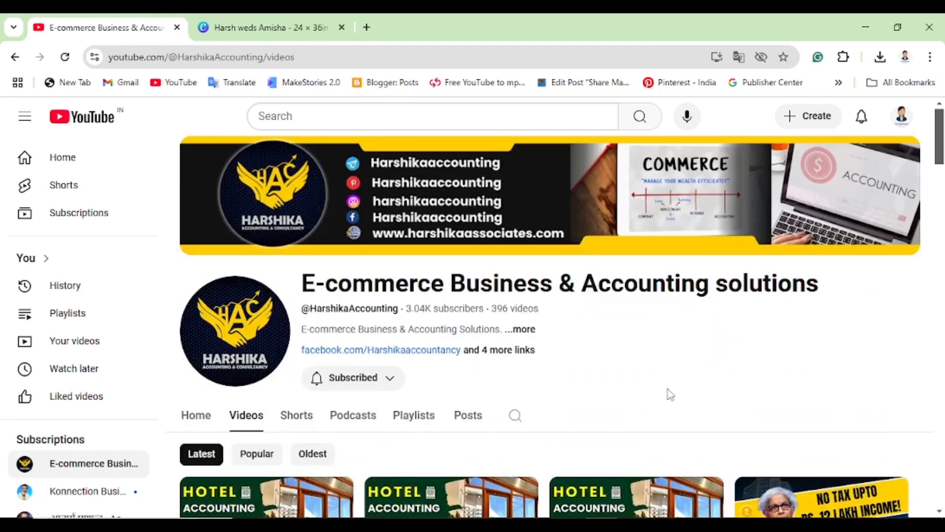
- Search YouTube for 'pos entry harshika accounting' and point at the #30 Point of Sale Invoice result
click(417, 110)
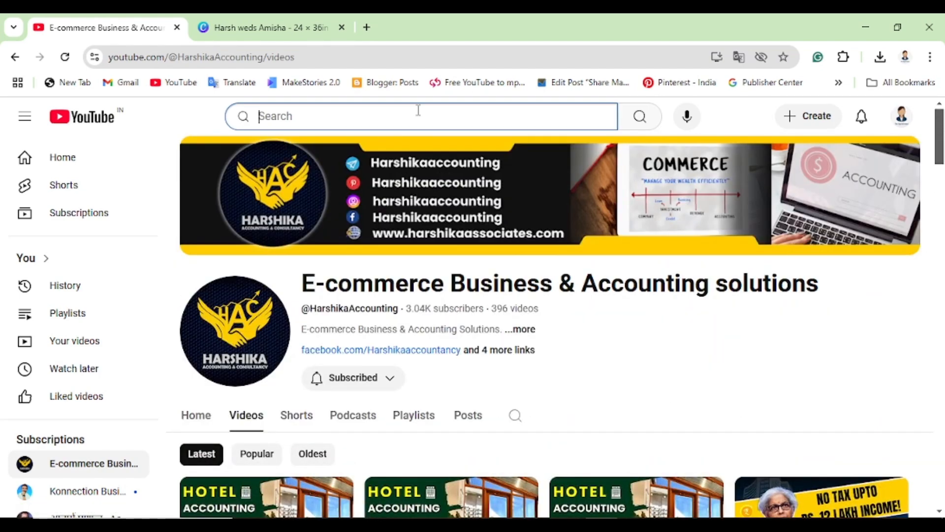
text(pos entry harshika accounting)
key(Return)
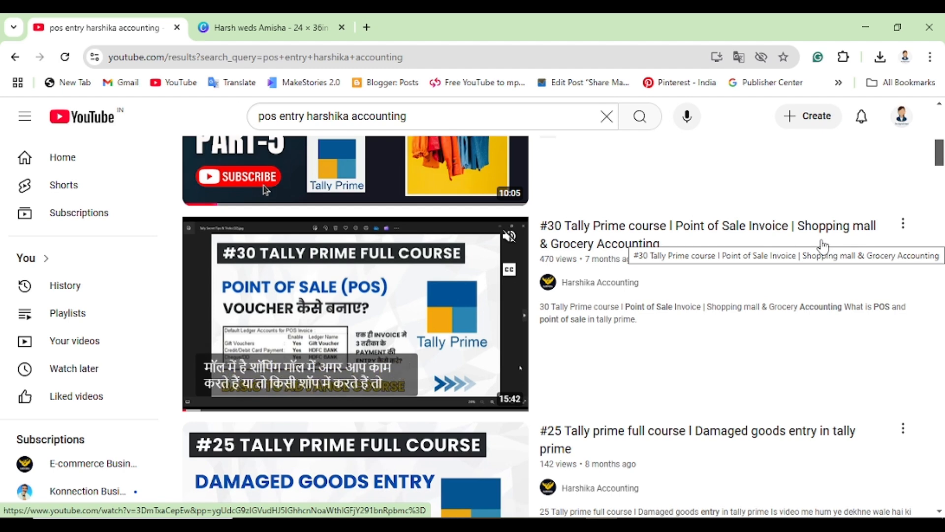
mouse_move(682, 272)
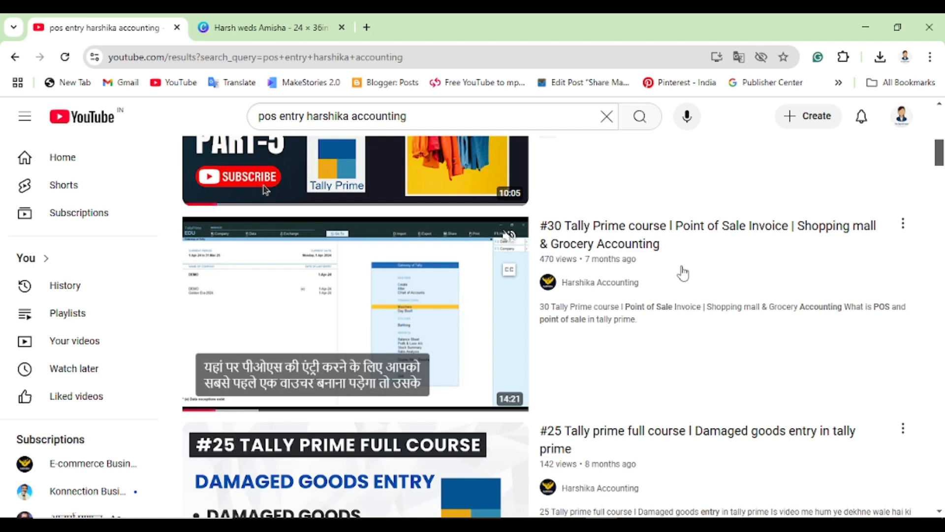
- Switch to TallyPrime and start a new ledger named Makemytrip from Gateway of Tally > Create
key(alt+Tab)
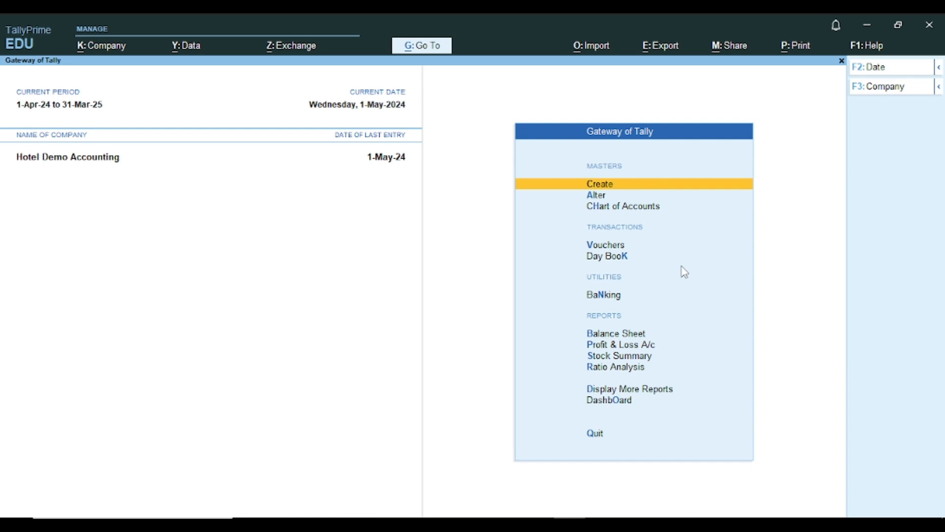
key(Return)
key(Down)
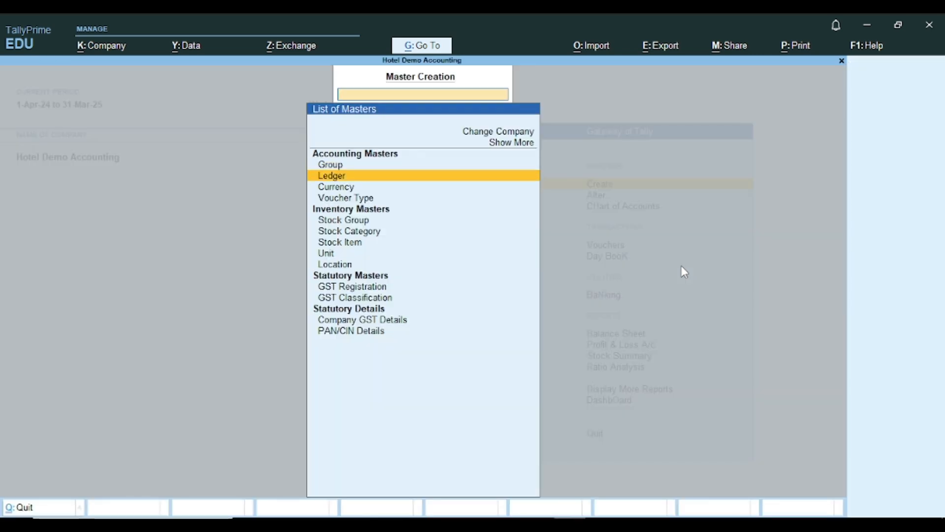
key(Return)
text(Make)
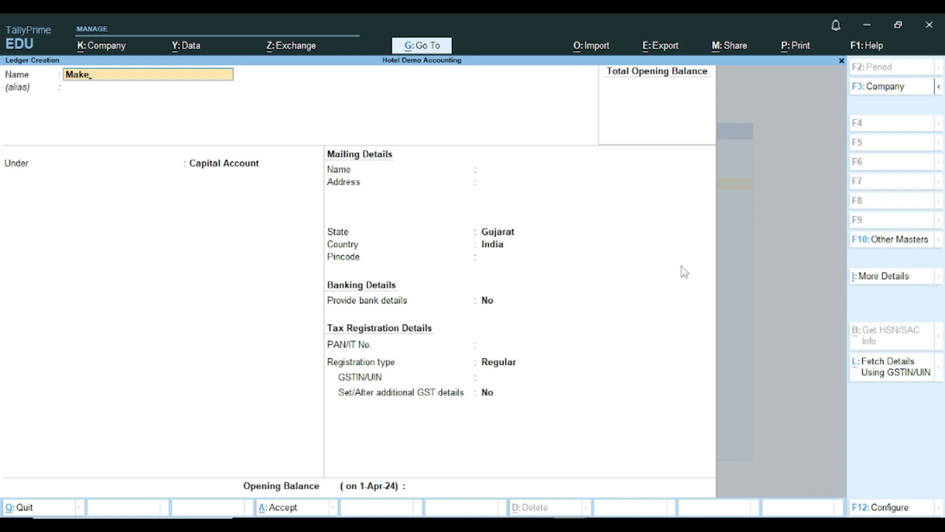
text(mytrip)
key(Return)
key(Return)
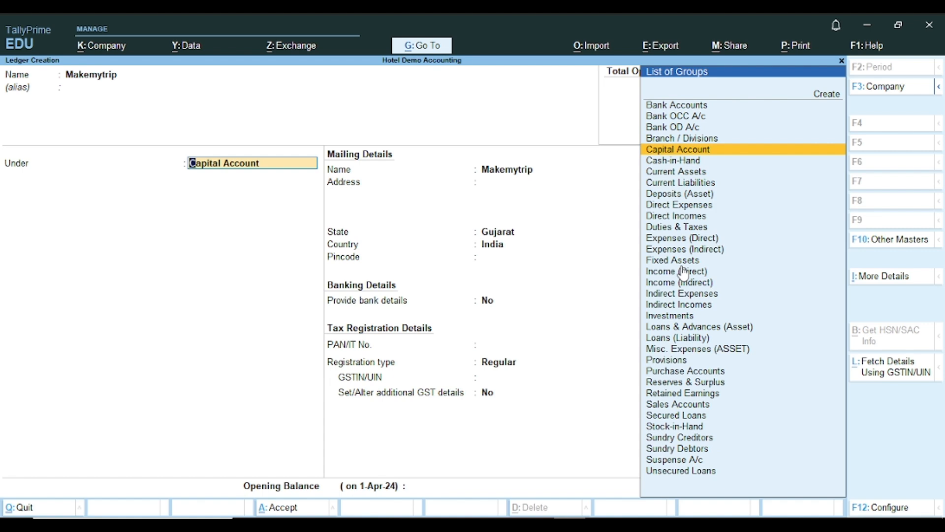
- Place the Makemytrip ledger under the Sundry Debtors group
text(Sund)
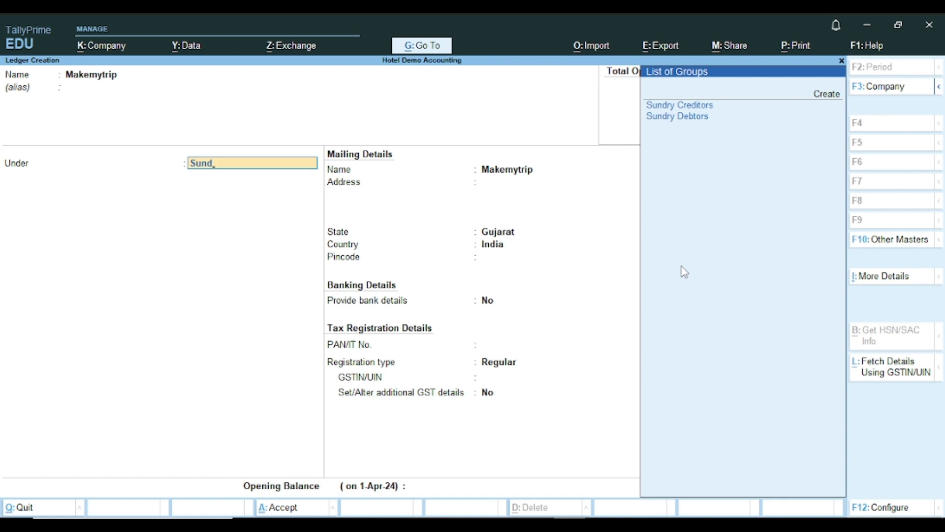
key(Down)
key(Return)
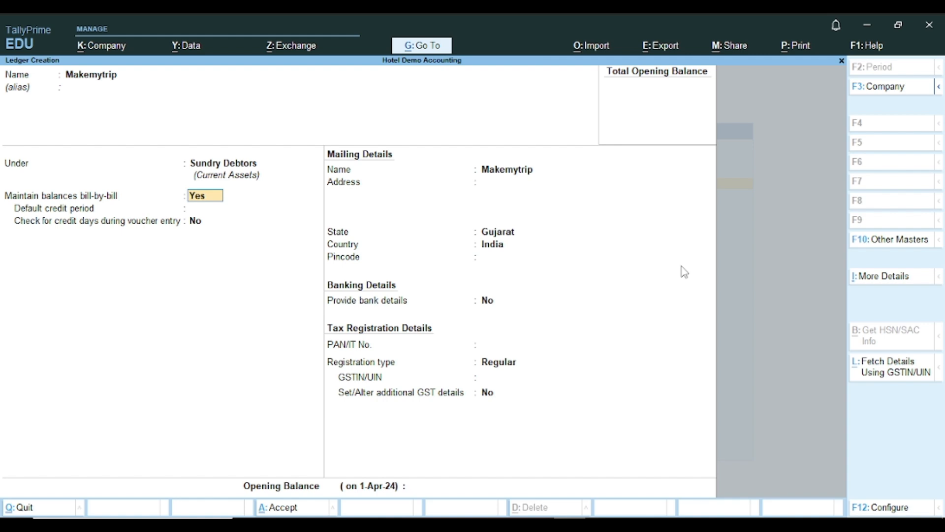
- Set Makemytrip's GST registration type to e-Commerce Operator, leaving GSTIN/UIN blank past the warning
key(Return)
key(Return)
key(Return)
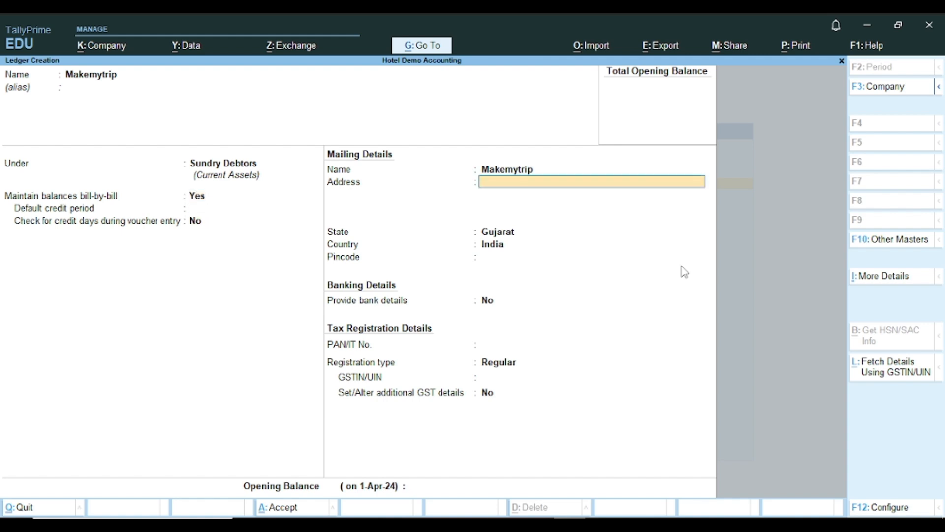
key(Return)
key(Return)
key(Return)
key(Return)
key(Return)
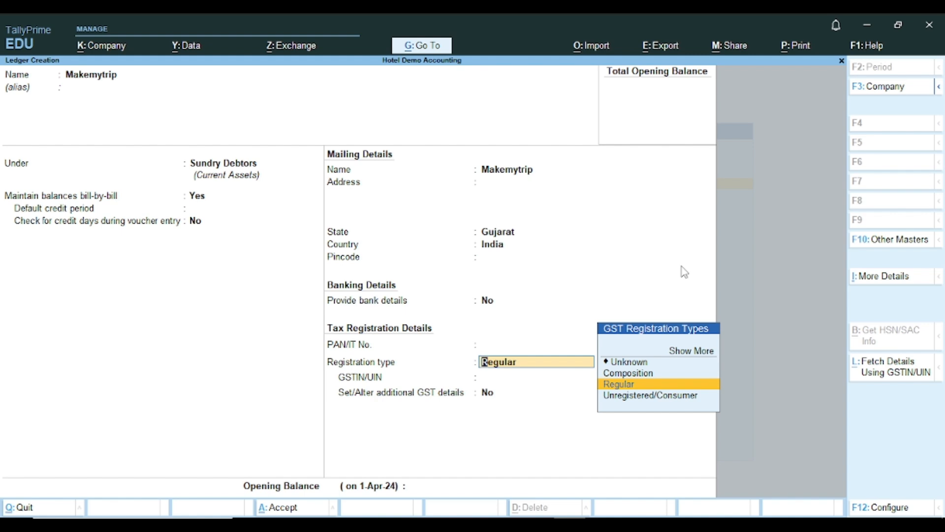
key(Up)
key(Up)
key(Up)
key(Return)
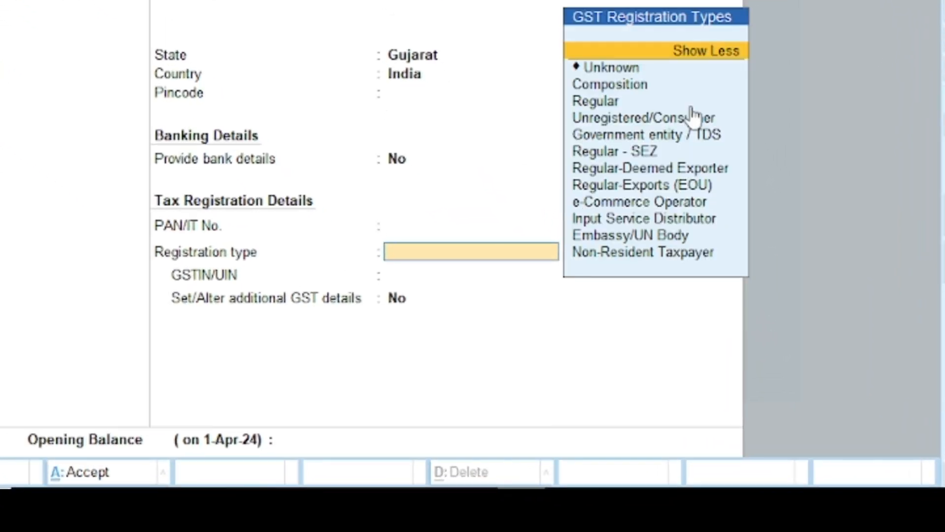
key(Down)
key(Down)
key(Down)
key(Down)
key(Down)
key(Down)
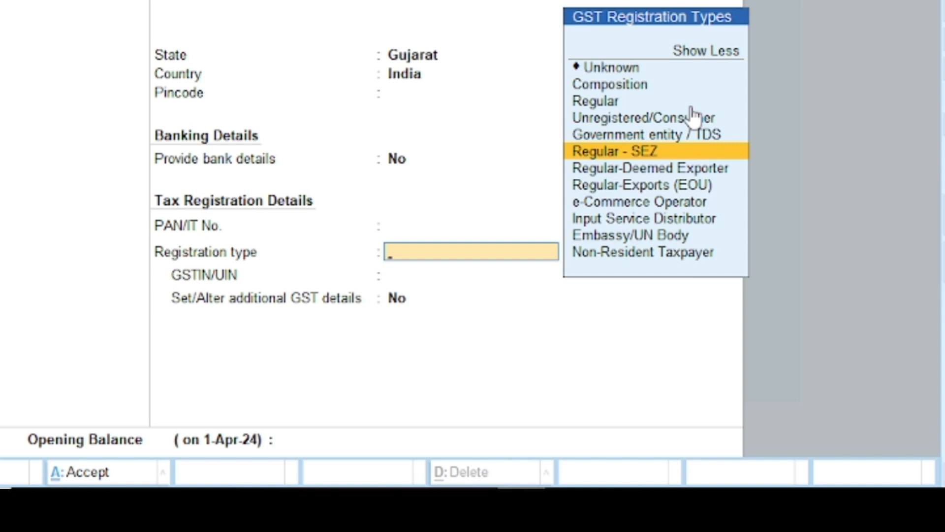
key(Down)
key(Down)
key(Down)
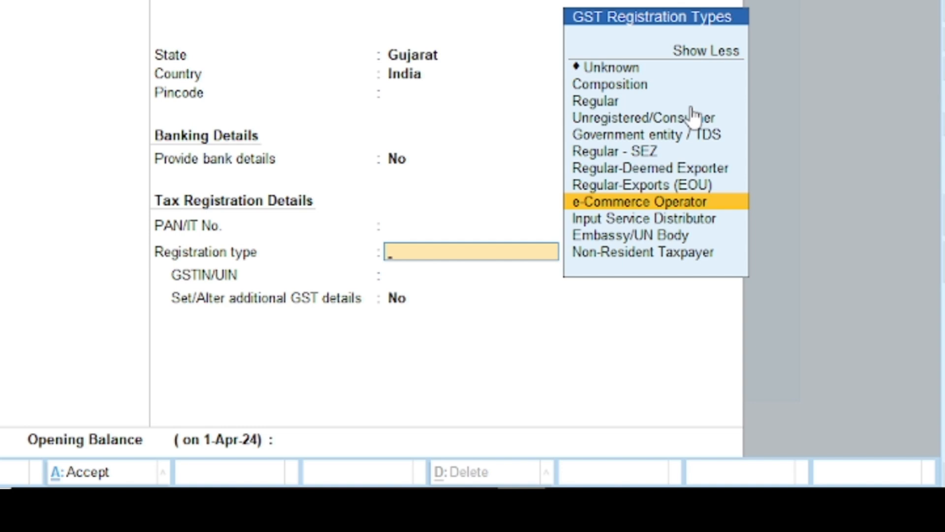
key(Return)
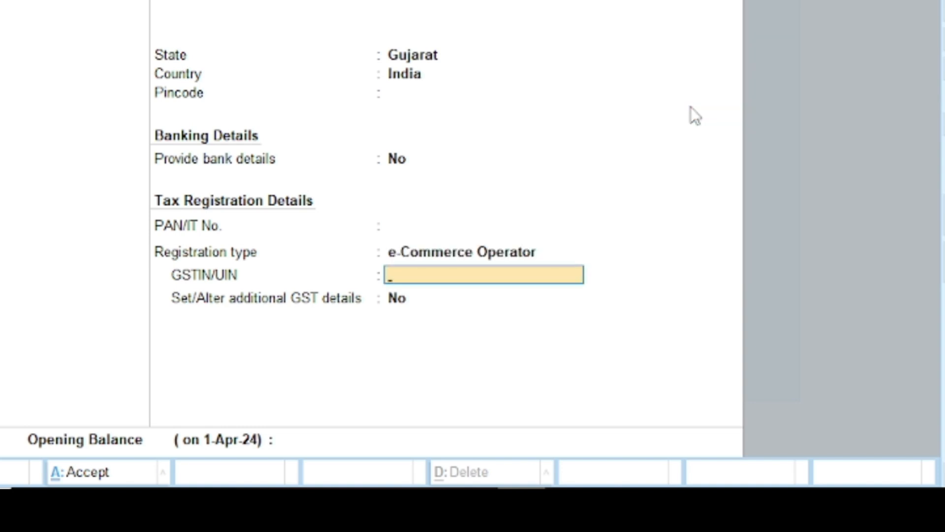
key(Return)
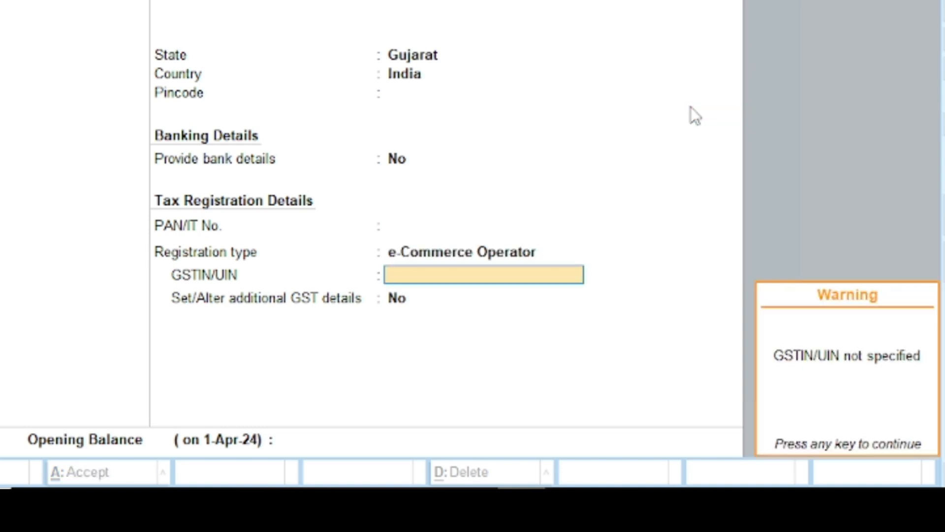
key(Return)
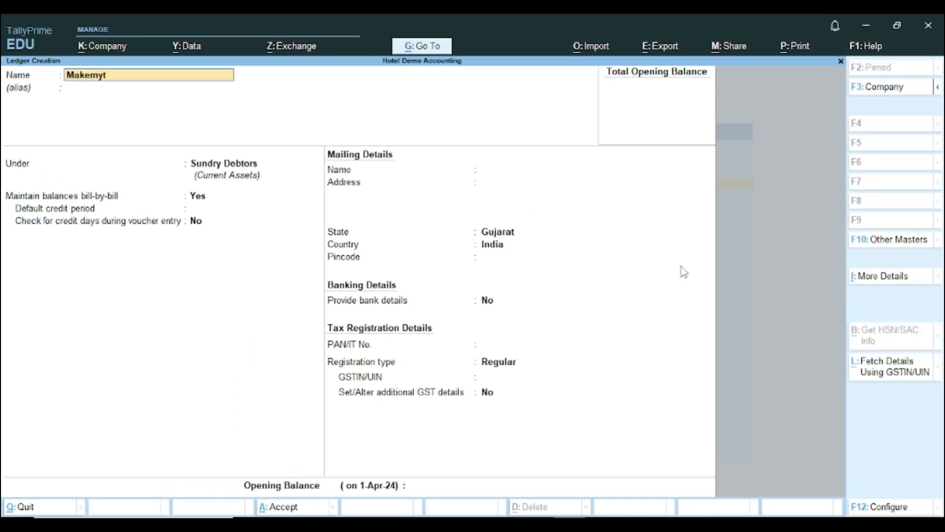
- Save a Makemytrip Charges ledger under Indirect Expenses with type Not Applicable
text(rip Charges)
key(Return)
text(Ind)
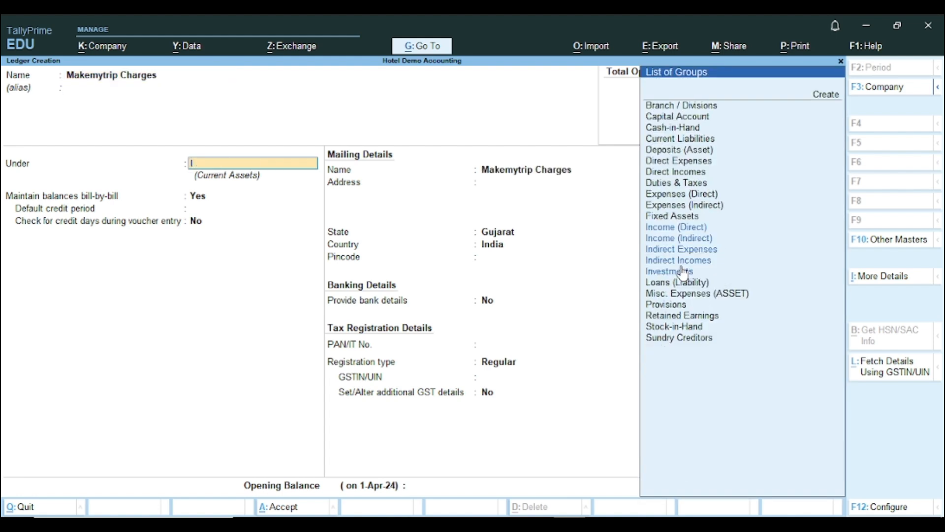
key(Down)
key(Down)
key(Up)
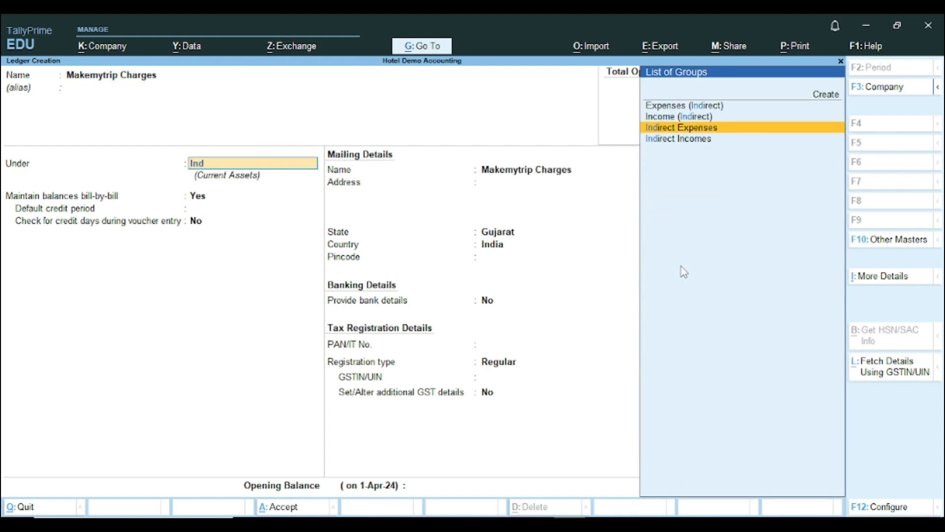
key(Return)
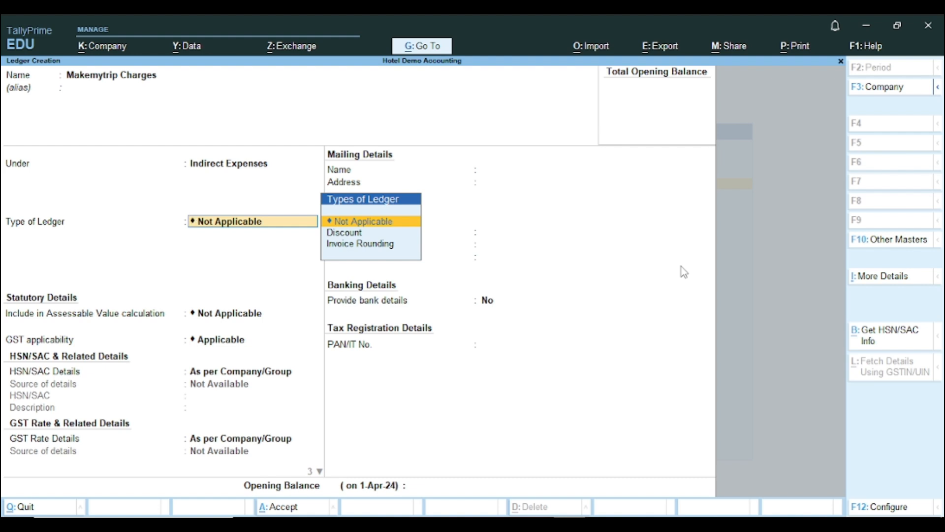
key(Return)
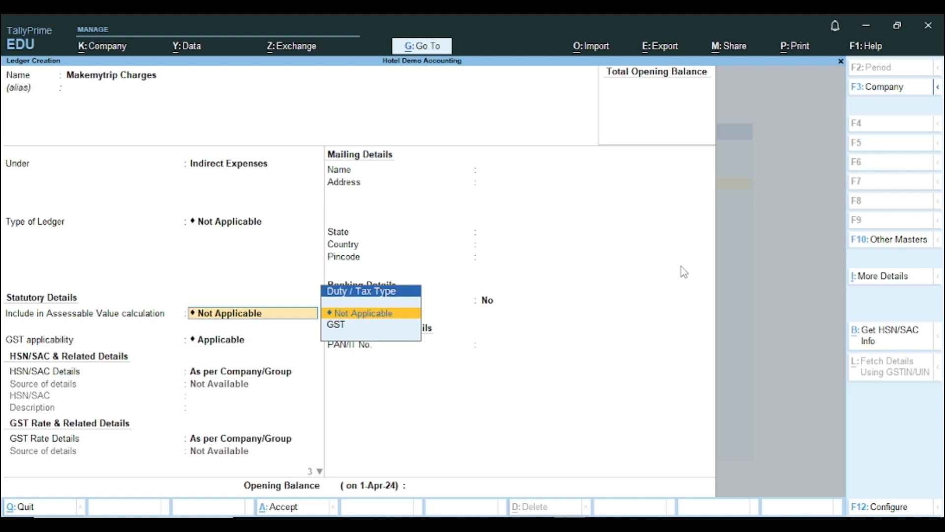
key(Return)
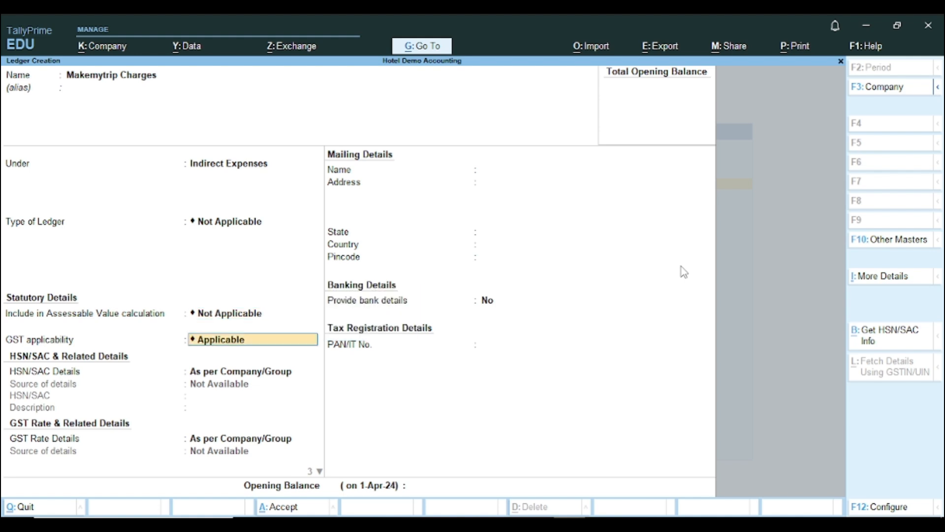
key(ctrl)
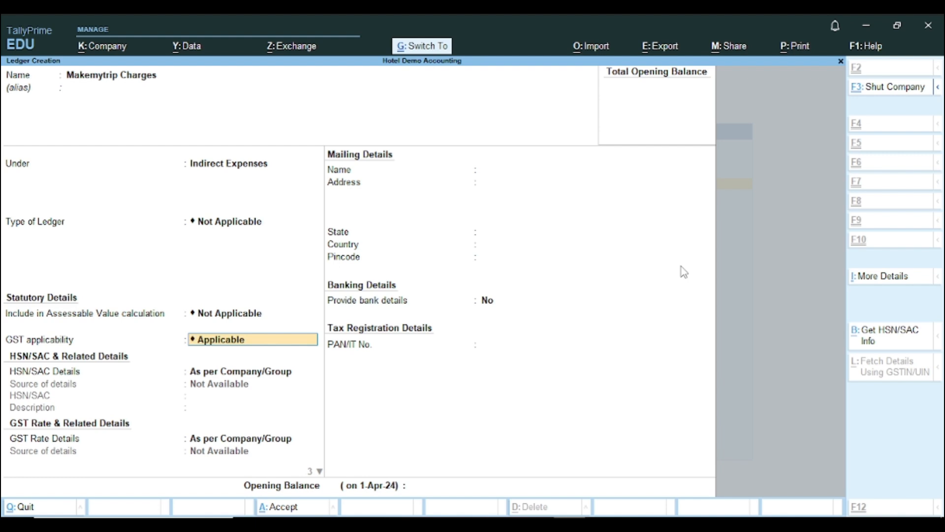
key(ctrl+a)
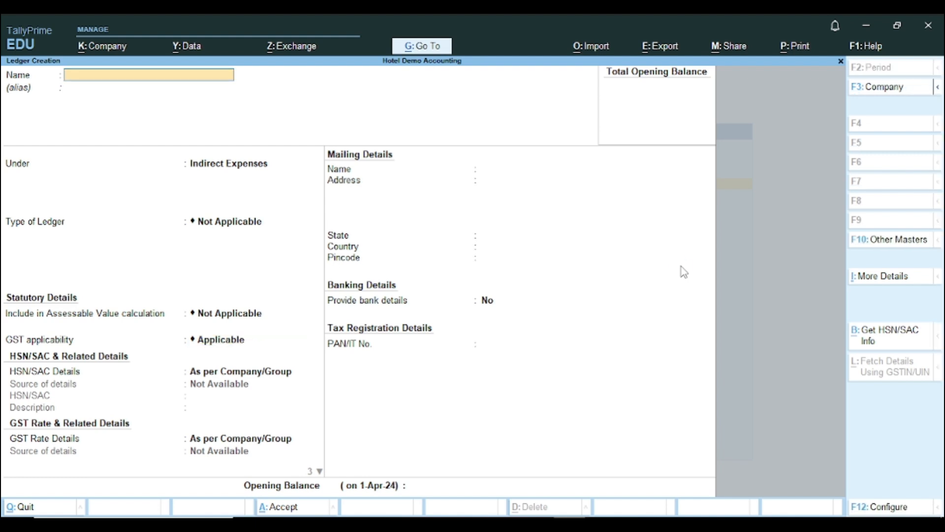
- Leave ledger creation and back out to the Gateway of Tally
key(Escape)
key(Return)
key(Escape)
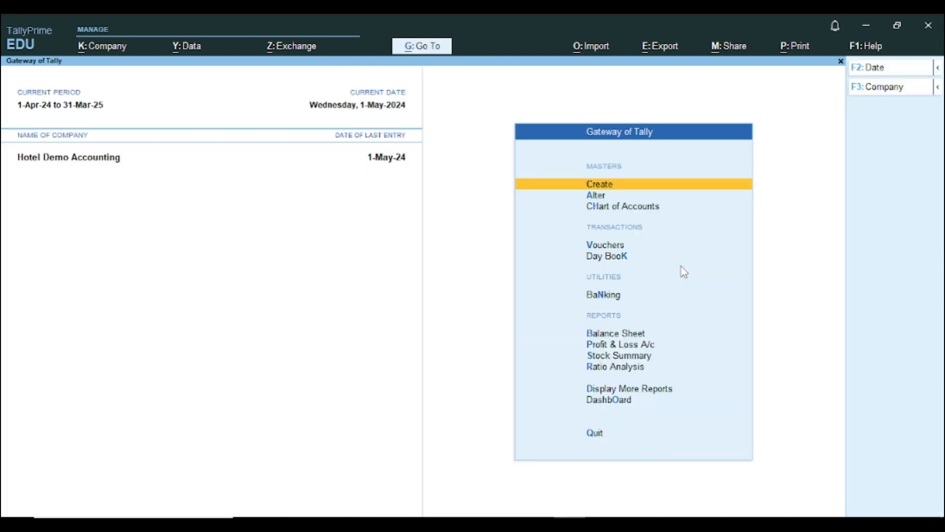
key(Escape)
key(Escape)
- Start a Sales voucher with Makemytrip A/c as party, accepting empty dispatch details
key(v)
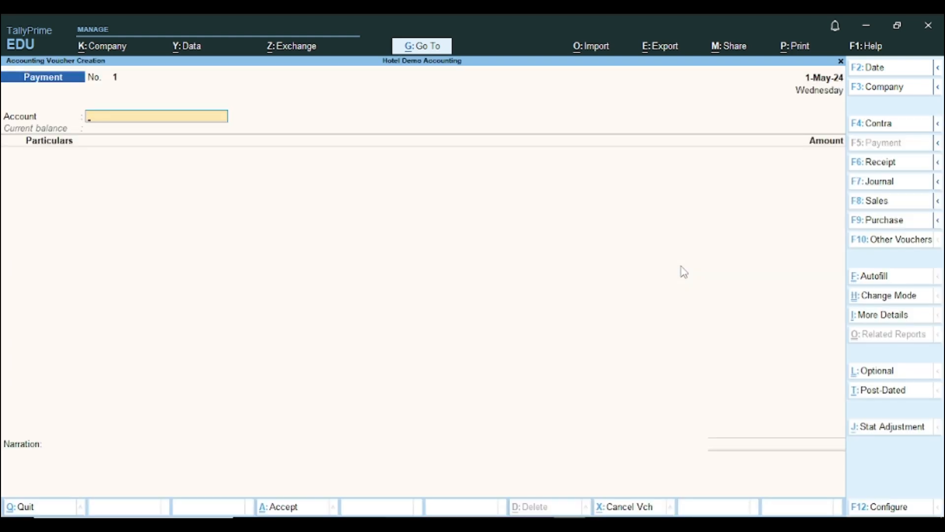
key(F8)
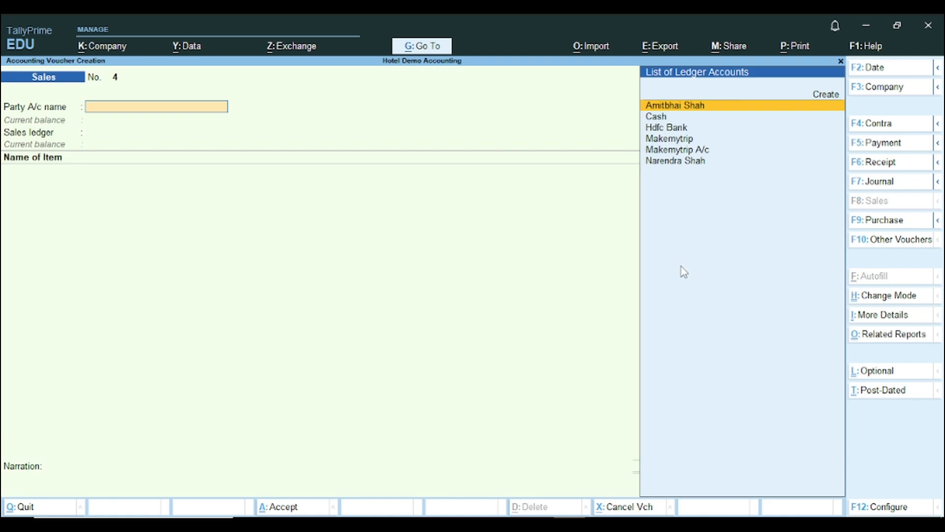
key(Down)
key(Down)
key(Down)
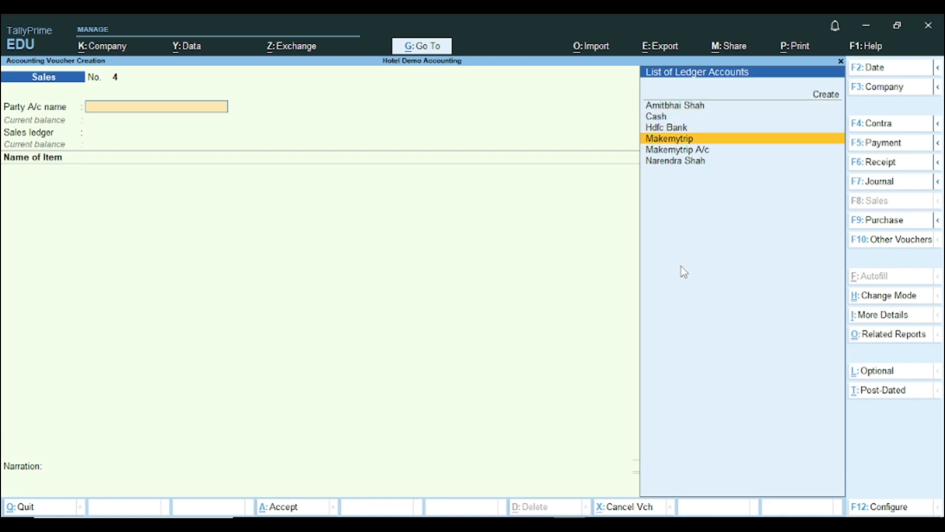
key(Down)
key(Return)
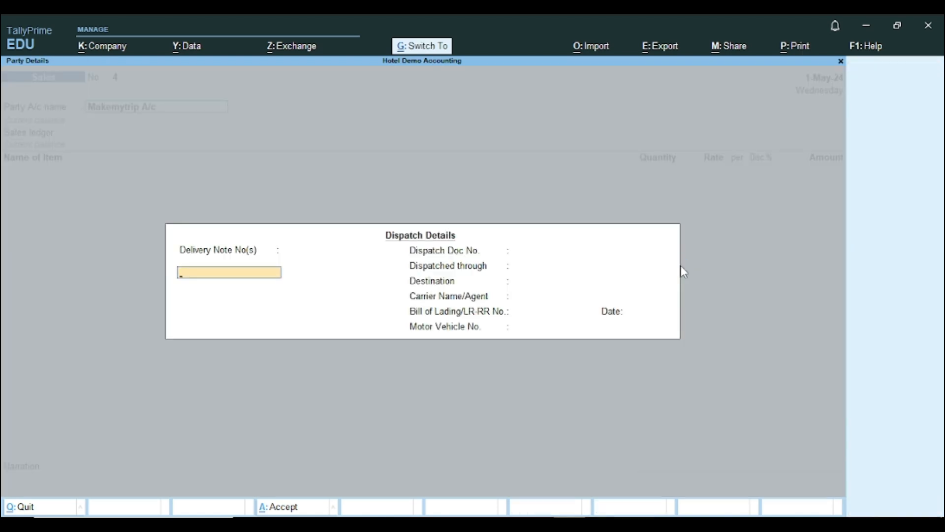
key(ctrl+a)
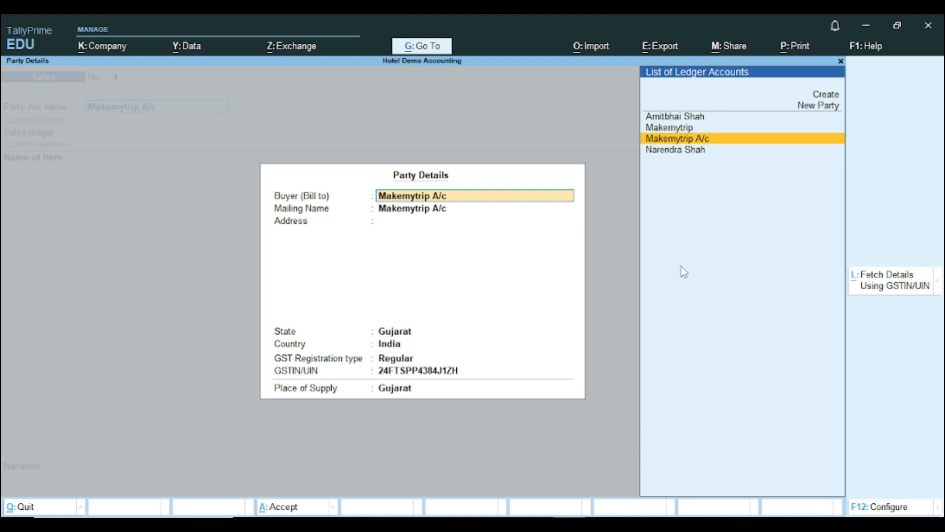
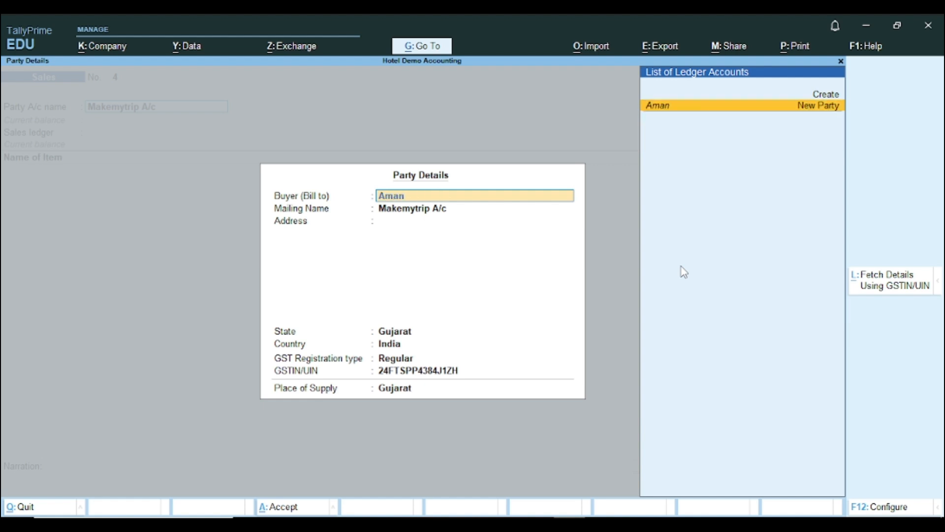
- Enter the buyer's full name in Party Details and create them as a new party
key(Return)
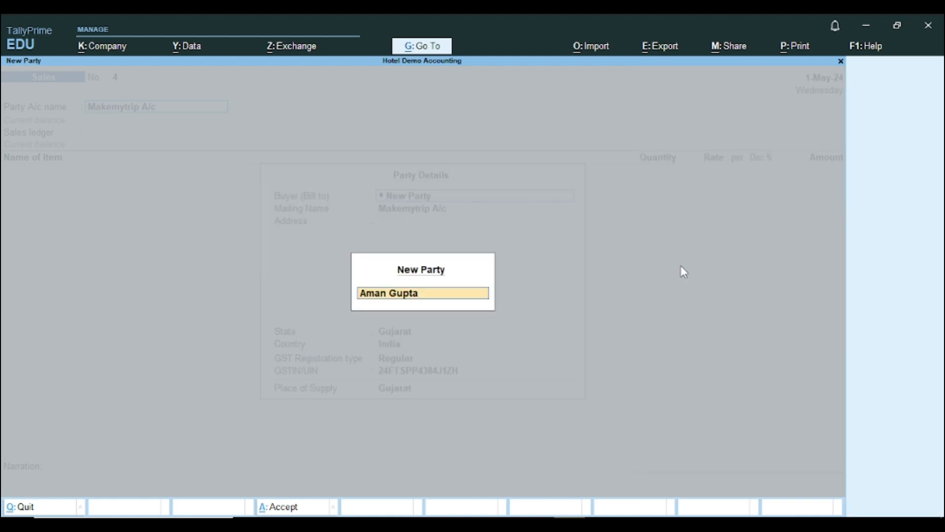
key(Return)
key(Return)
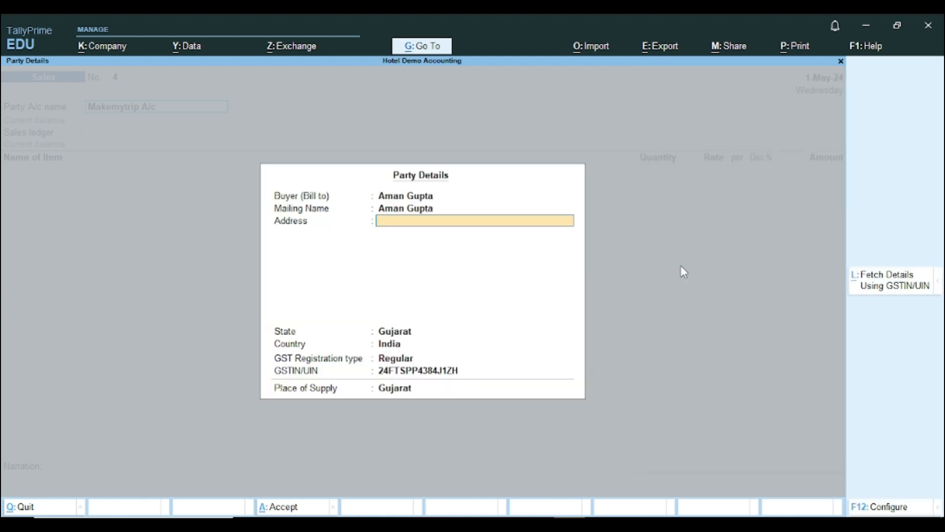
key(Return)
key(Return)
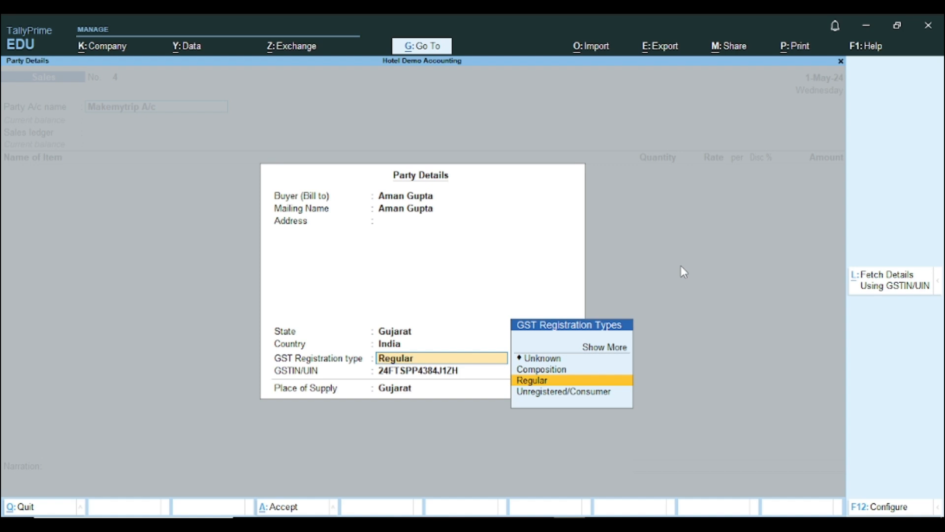
- Set the buyer as Unregistered/Consumer, keep Gujarat as place of supply, and accept
key(Down)
key(Return)
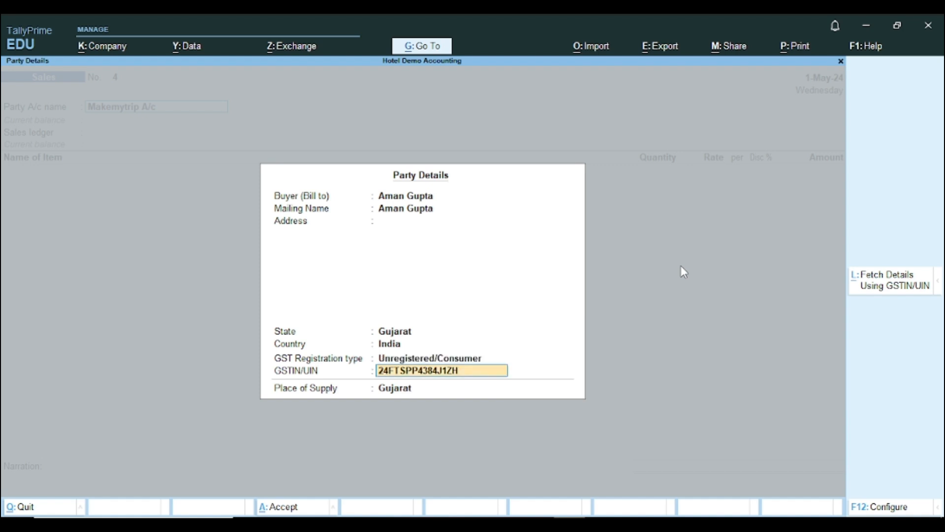
key(BackSpace)
key(Return)
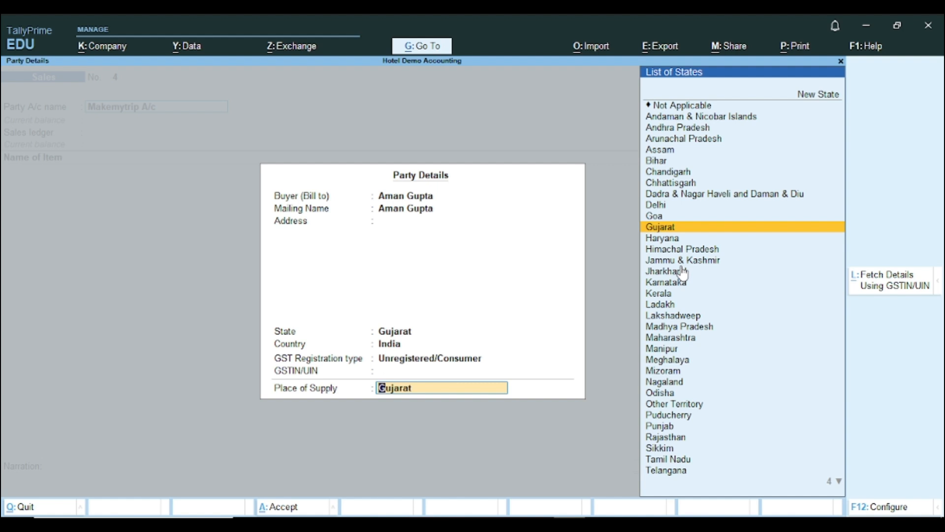
key(ctrl)
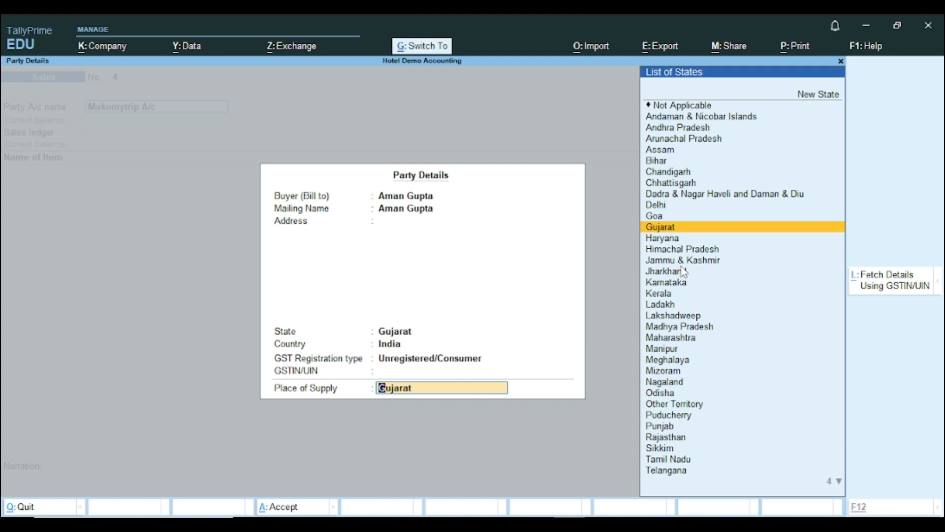
key(ctrl+a)
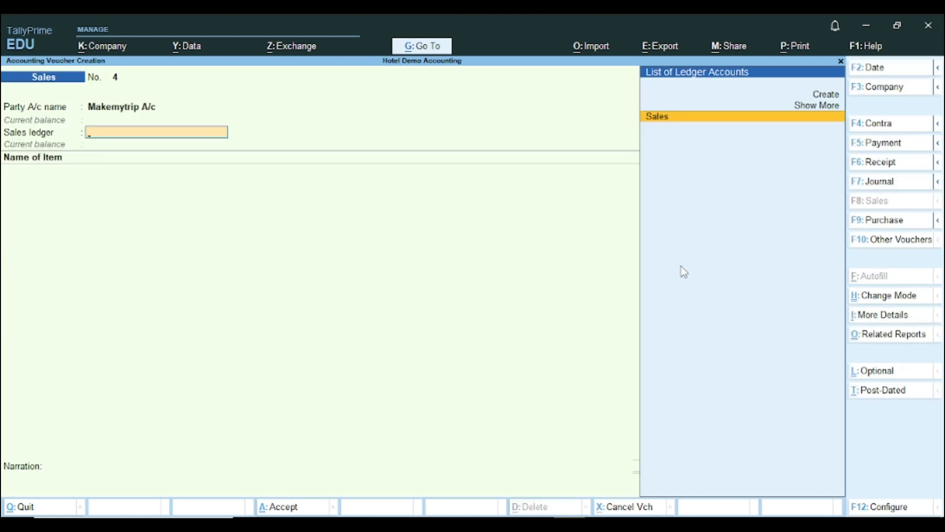
- Choose the Sales ledger, add Large A/c Room described 'Room No 12345', and open its stock item alteration
key(Return)
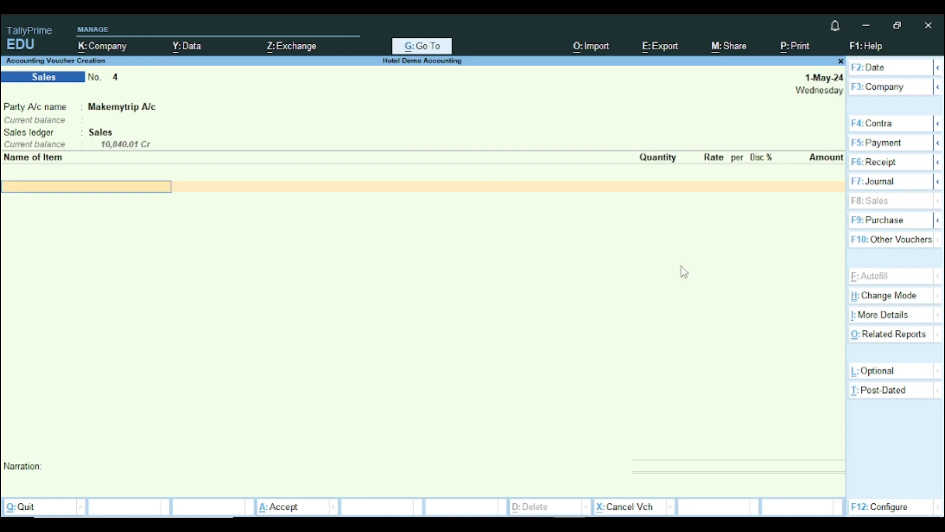
text(L)
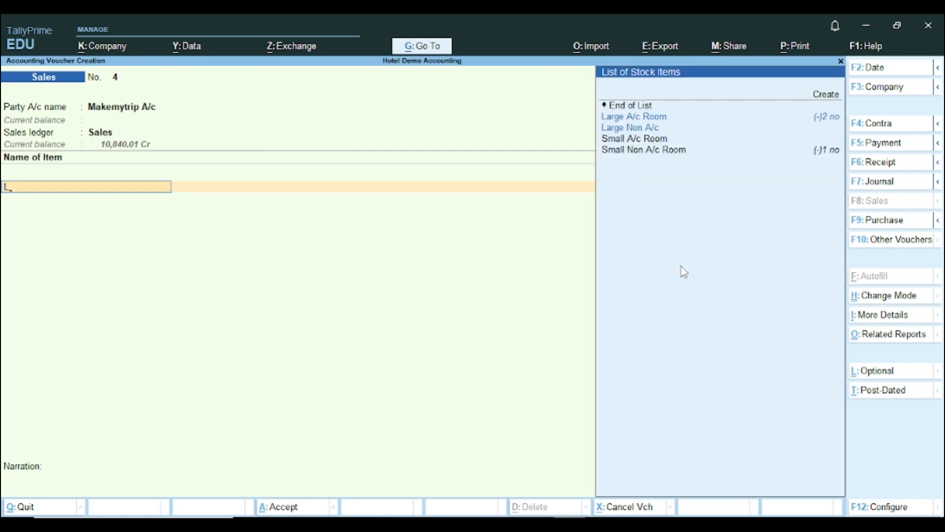
key(Down)
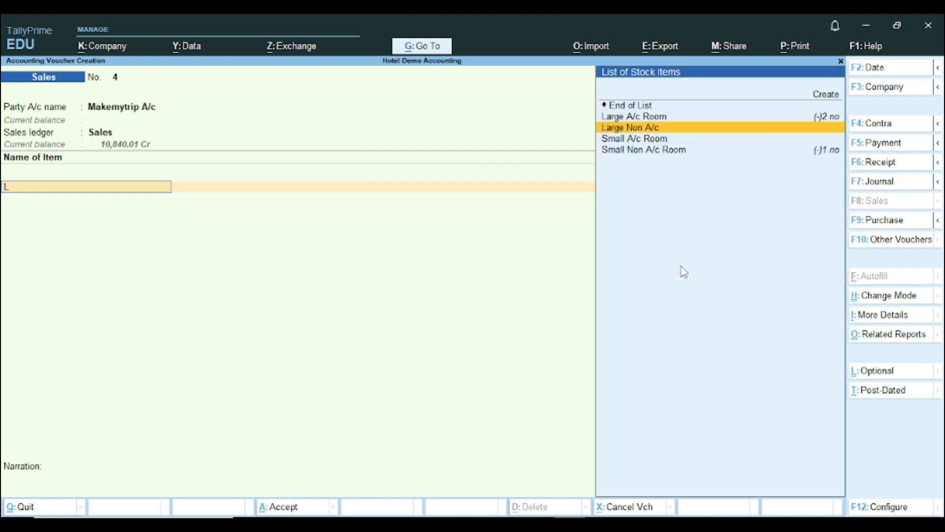
key(Up)
key(Return)
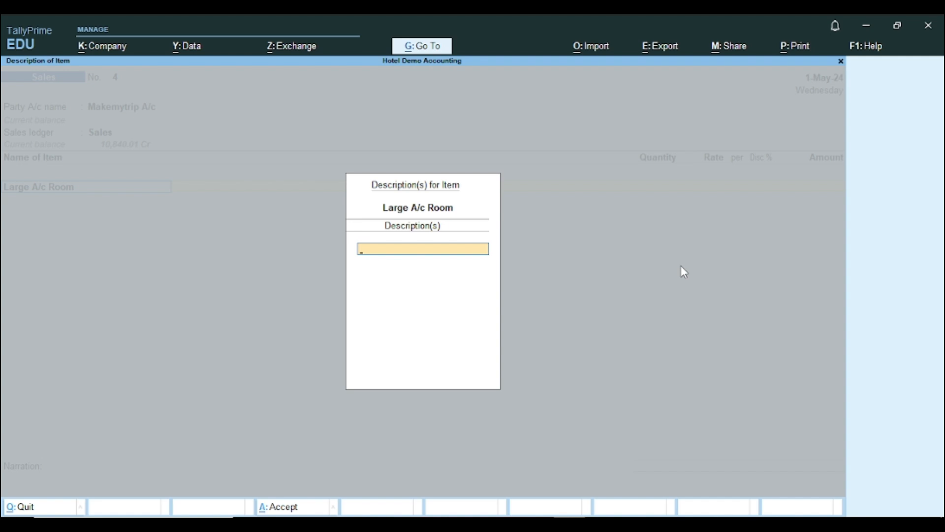
text(Room No 12345)
key(Return)
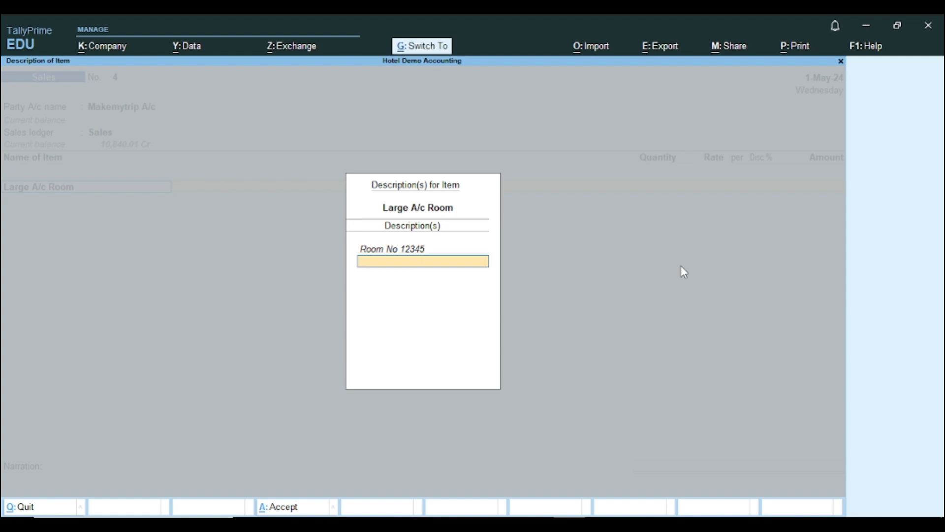
key(Return)
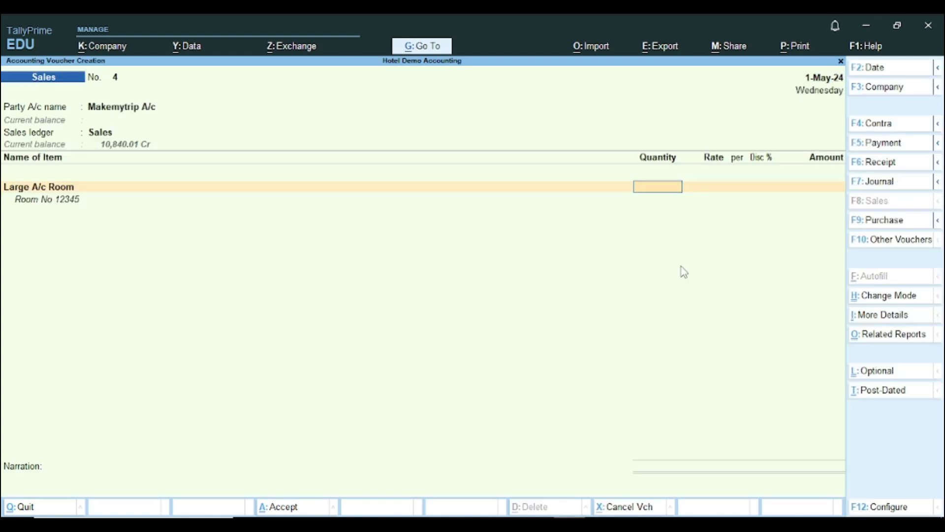
key(BackSpace)
key(ctrl+Return)
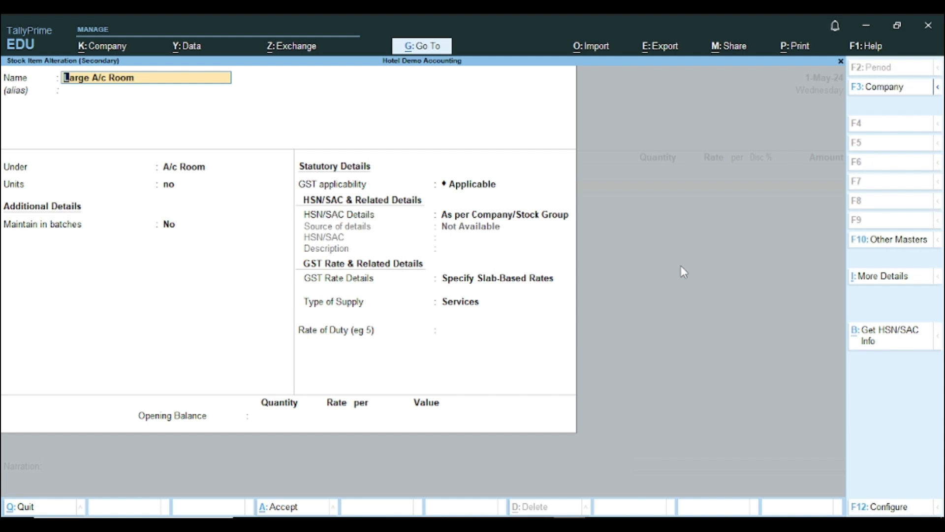
key(Escape)
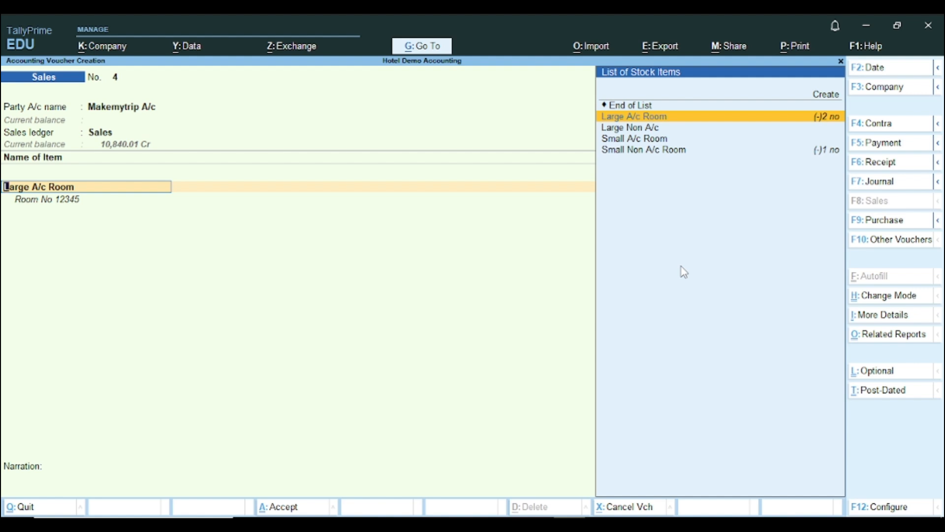
key(ctrl)
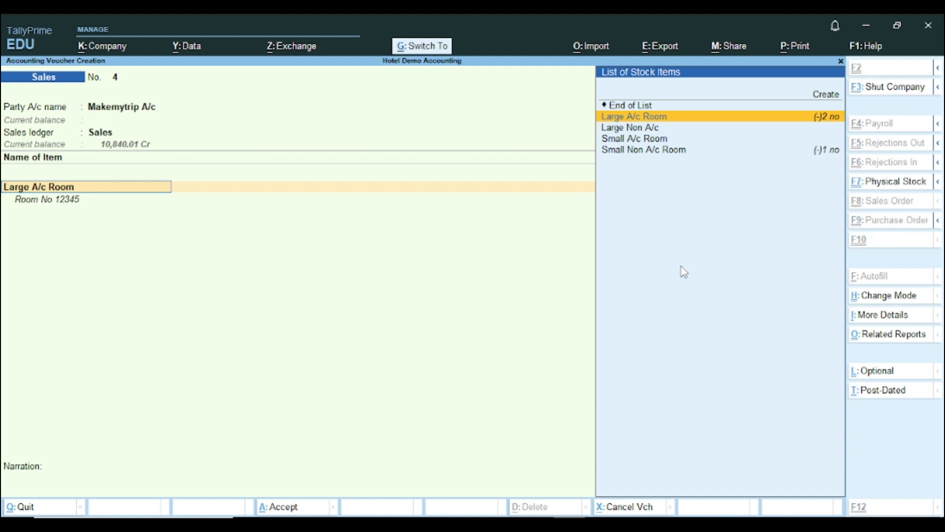
key(ctrl+Return)
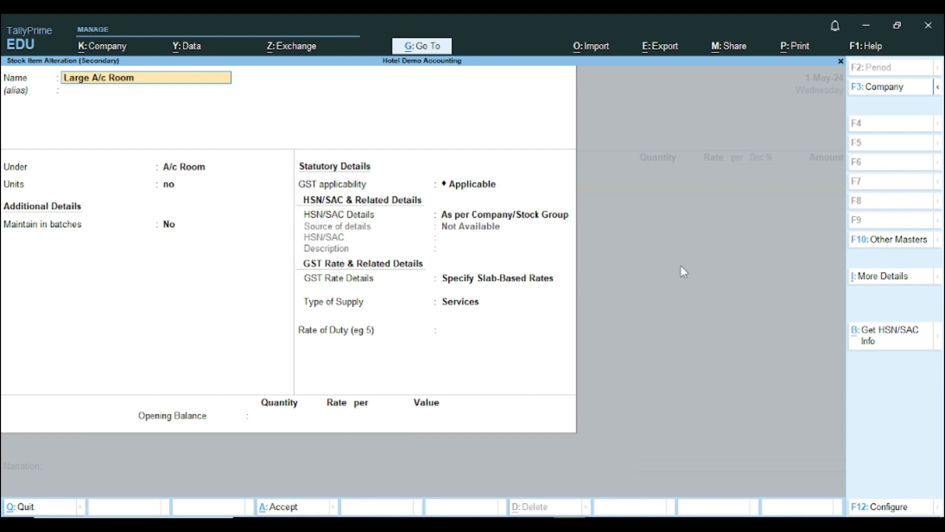
- In F12 Configure, set stock item behaviour options to Yes and accept
key(F12)
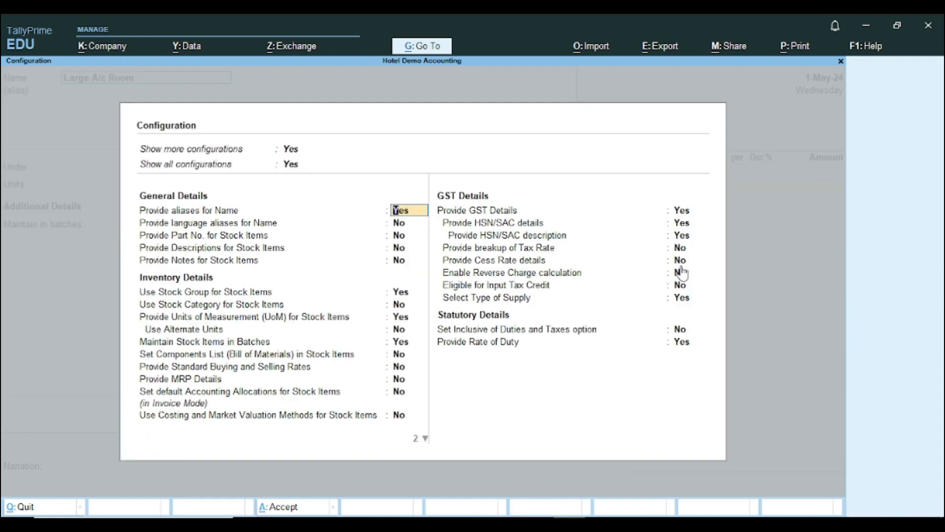
key(Down)
key(Down)
key(Down)
key(Down)
key(Down)
key(Down)
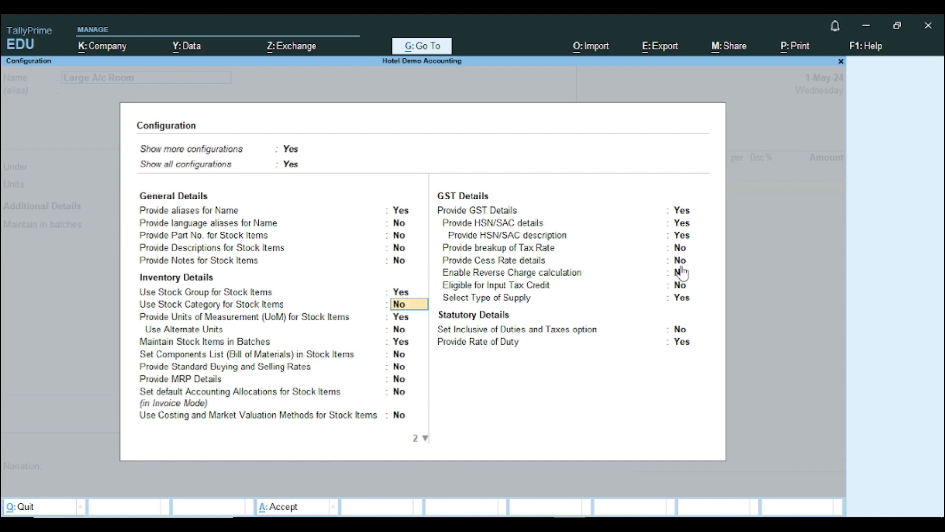
key(Down)
key(Down)
key(Down)
key(Down)
key(Down)
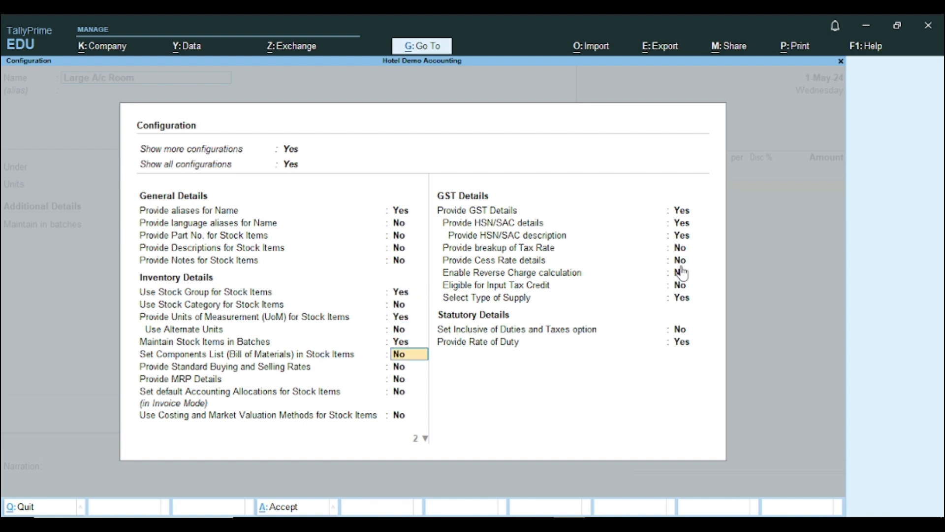
key(Down)
key(Down)
key(Down)
key(Down)
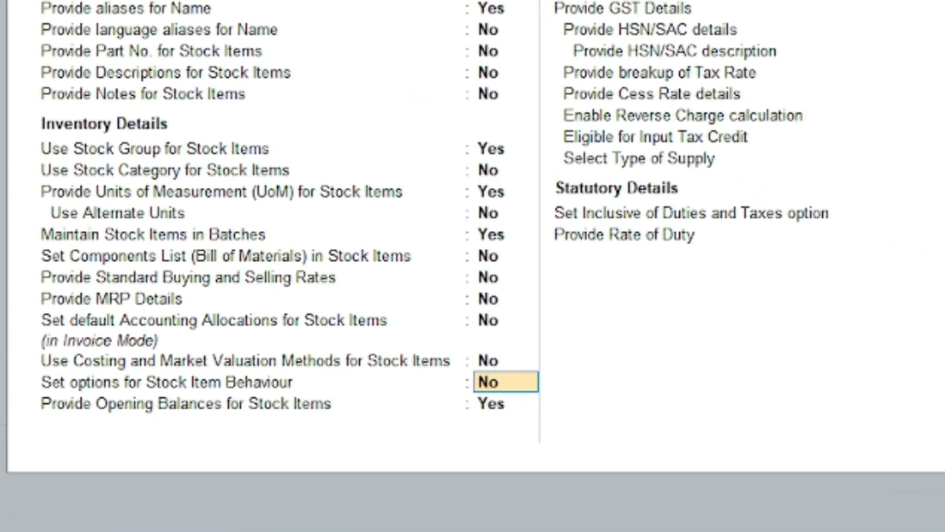
text(y)
key(Return)
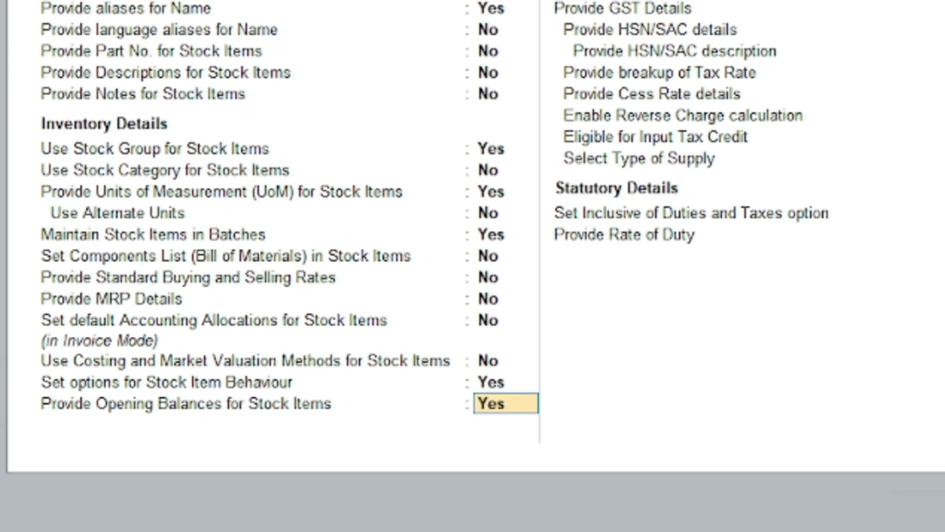
key(Return)
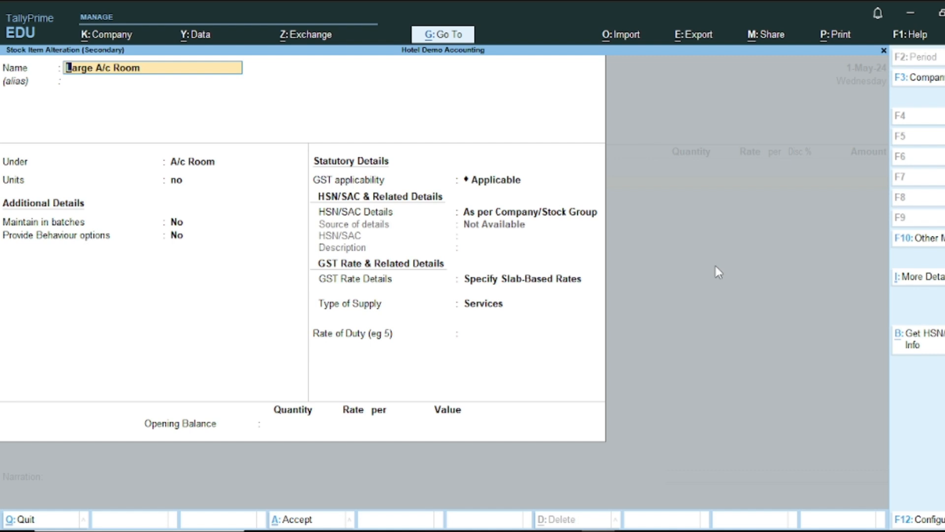
- Turn on Large A/c Room's Provide Behaviour options and set Treat all sales as new manufacture to Yes
key(Return)
key(Return)
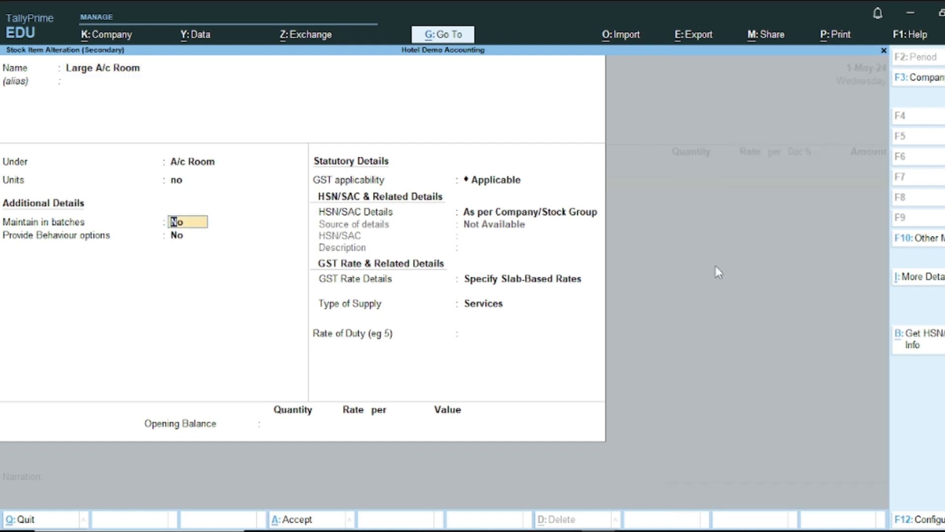
key(Return)
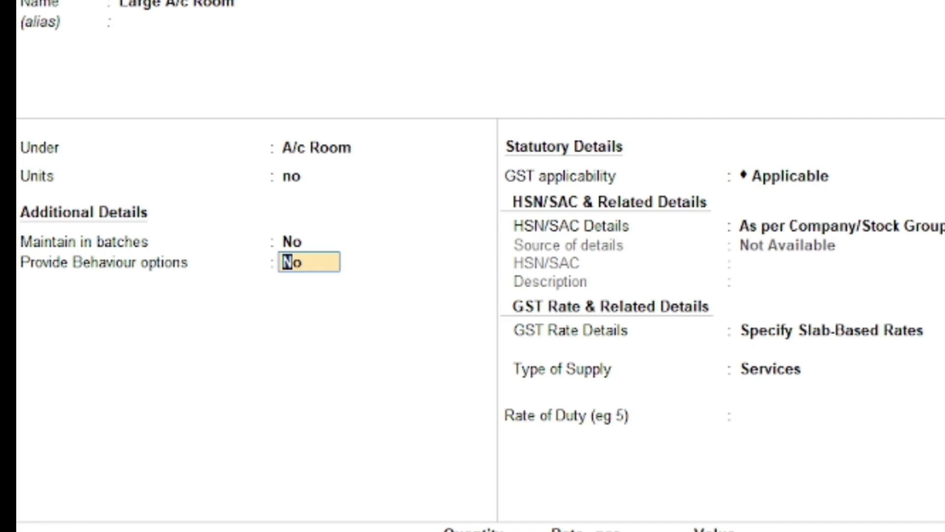
text(y)
key(Return)
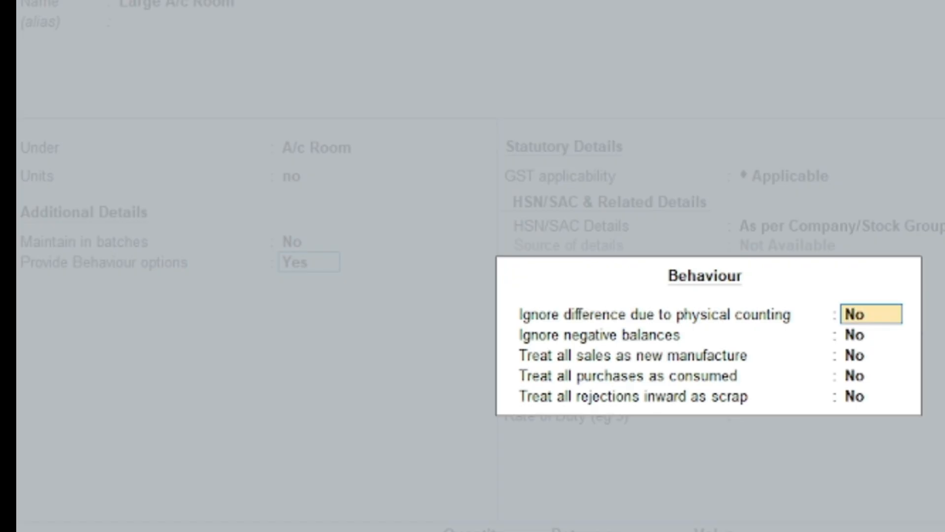
key(Return)
key(Return)
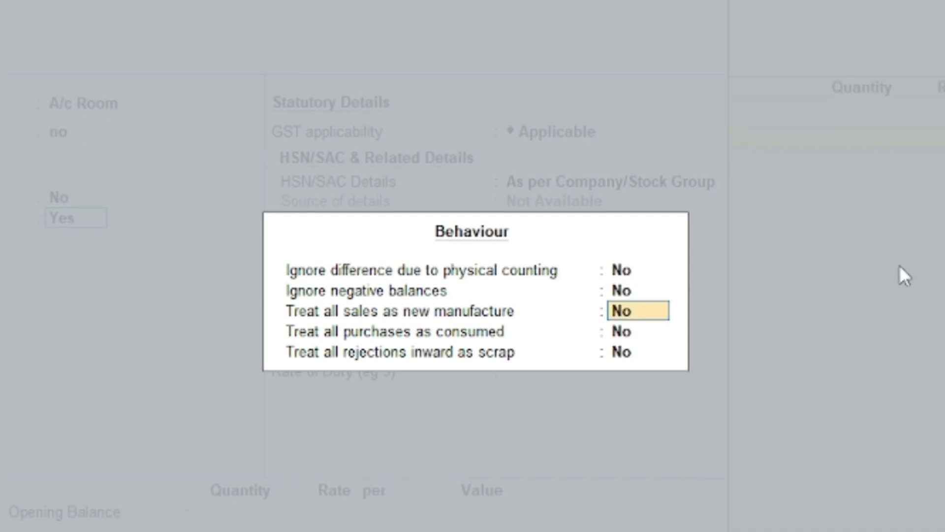
text(y)
key(Return)
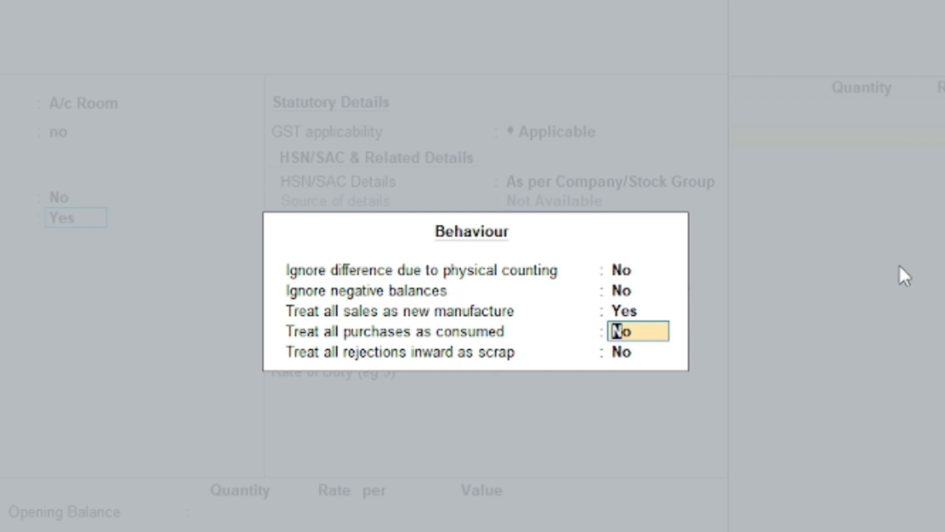
key(Return)
key(Return)
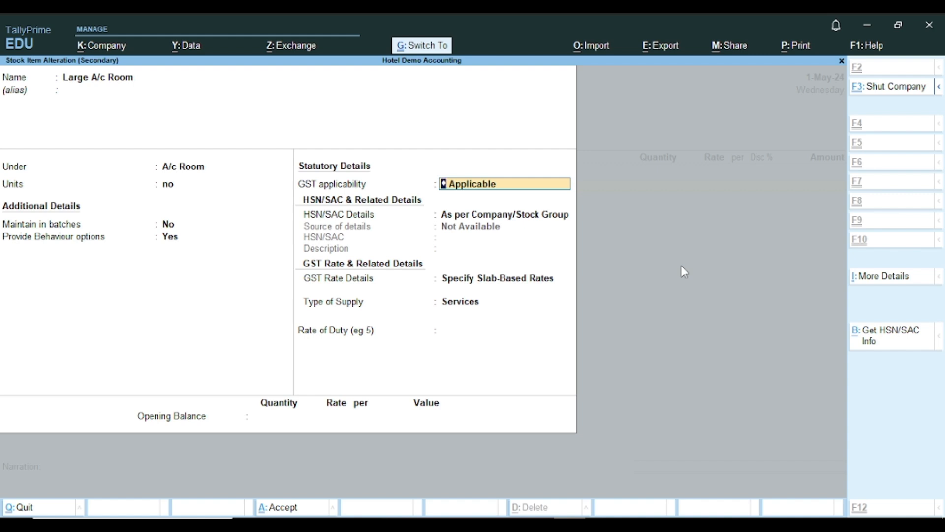
- Enter the room item on the sales voucher with quantity 2 and close the item lines
key(ctrl+a)
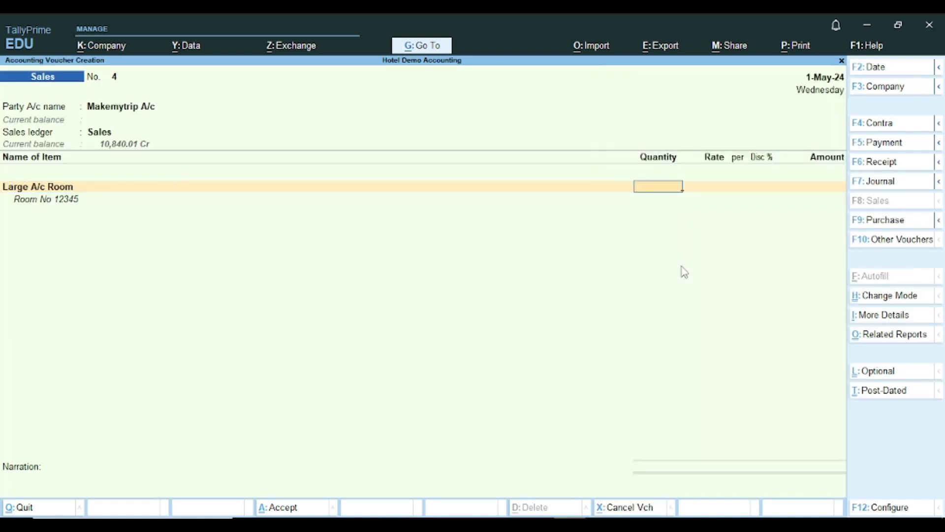
text(2)
key(Return)
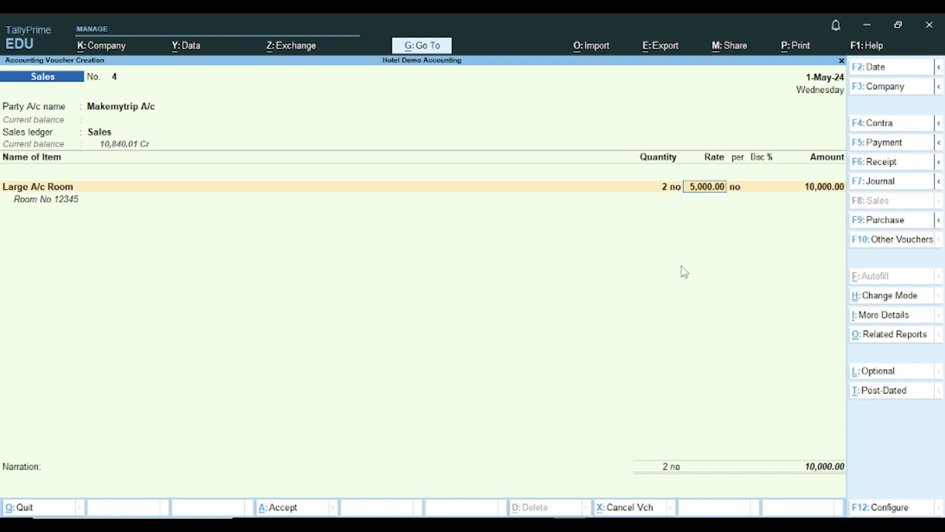
key(Return)
key(Return)
key(Return)
key(Return)
key(Return)
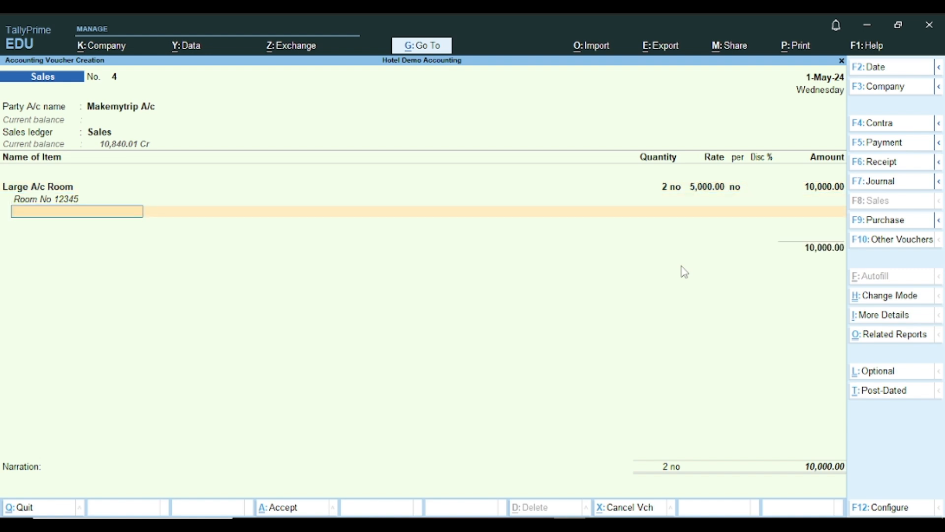
key(Return)
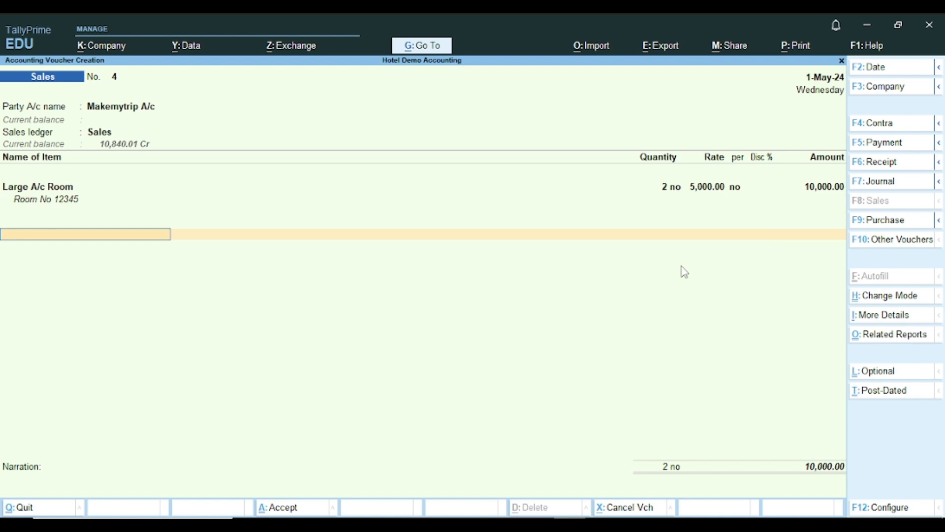
- Add ledger lines for swimming pool at 1,000.00 and Laundry Service at 700.00
text(Sw)
key(Return)
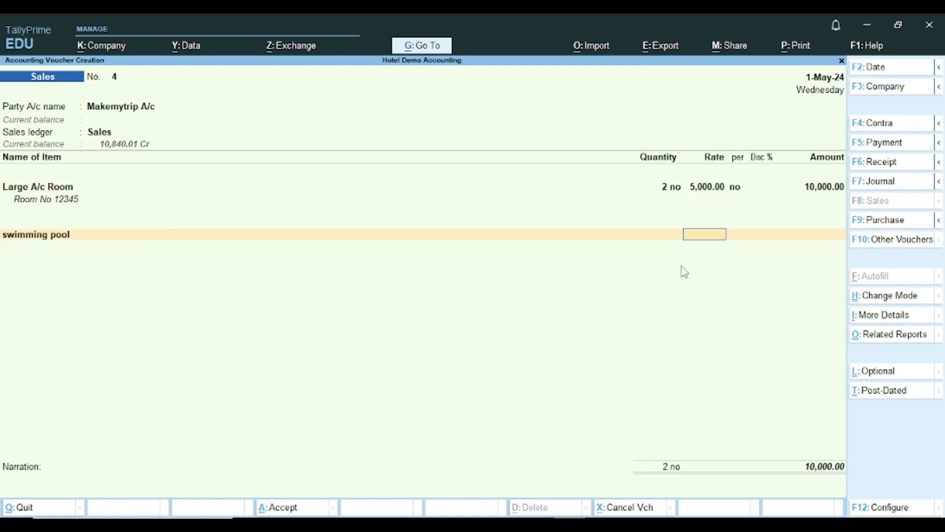
key(Return)
text(1000)
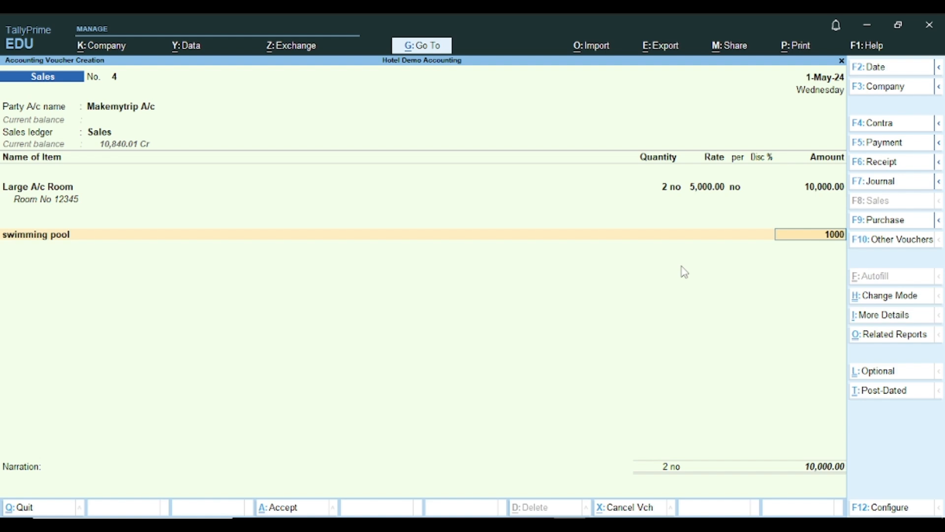
key(Return)
key(Return)
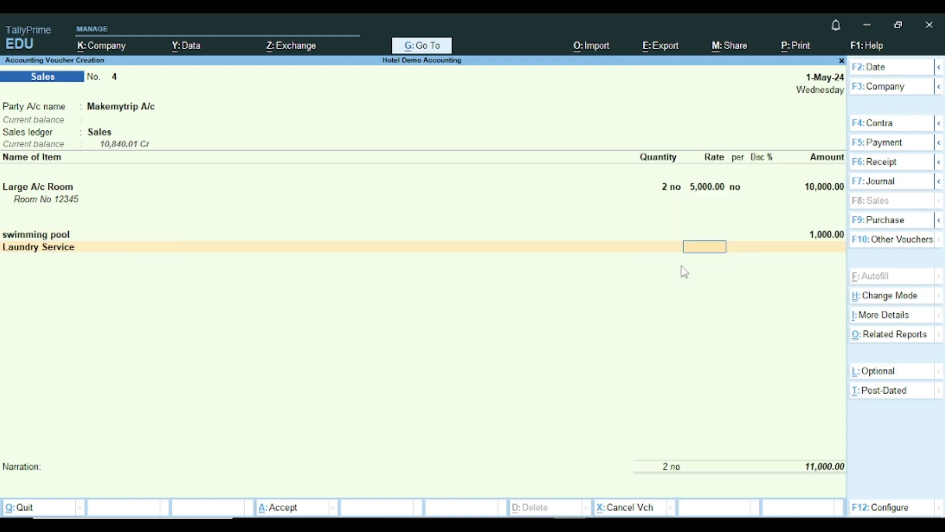
text(700)
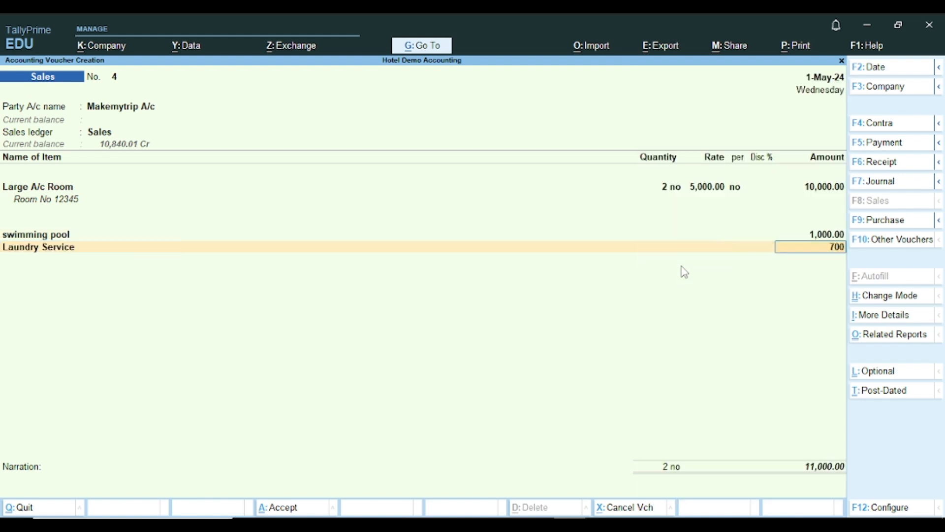
key(Return)
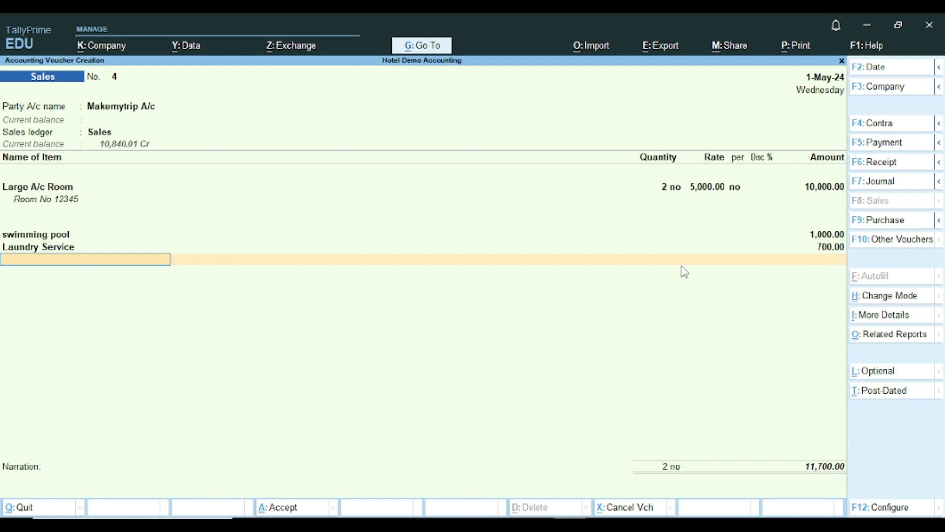
- Add CGST and SGST at 1,053.00 each and save Makemytrip sales voucher No. 4 at 13,806.00
text(cg)
key(Return)
key(Return)
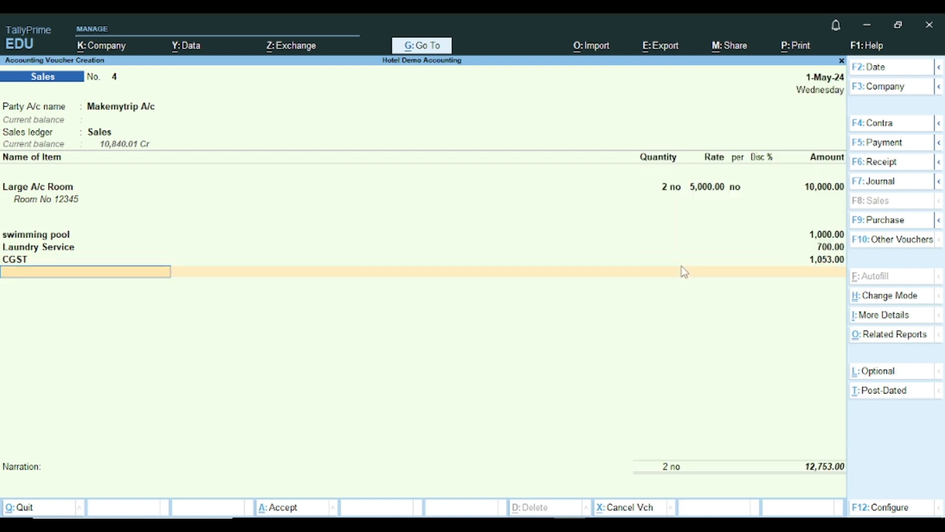
text(sg)
key(Return)
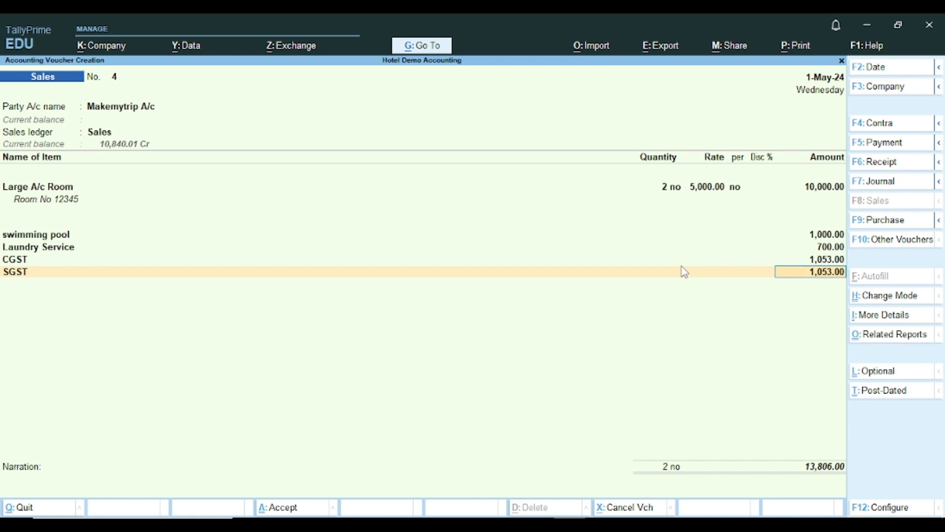
key(ctrl)
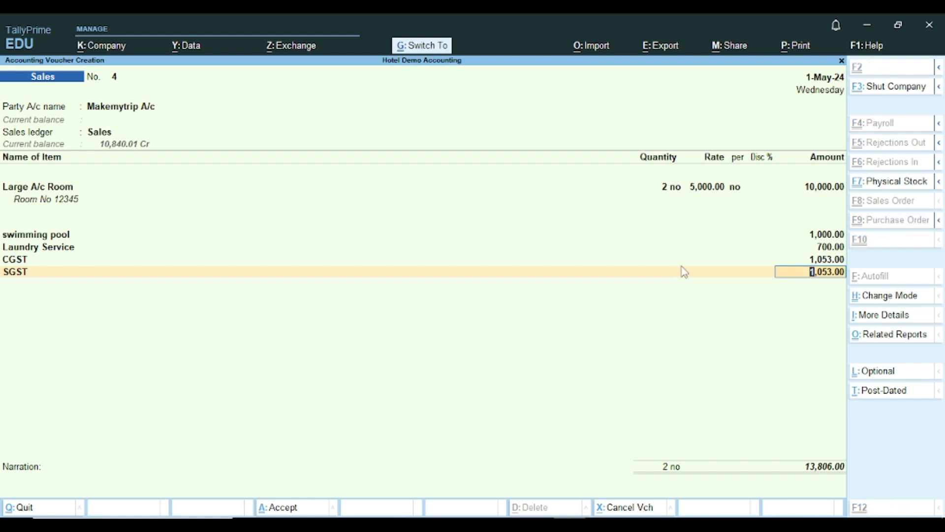
key(ctrl+a)
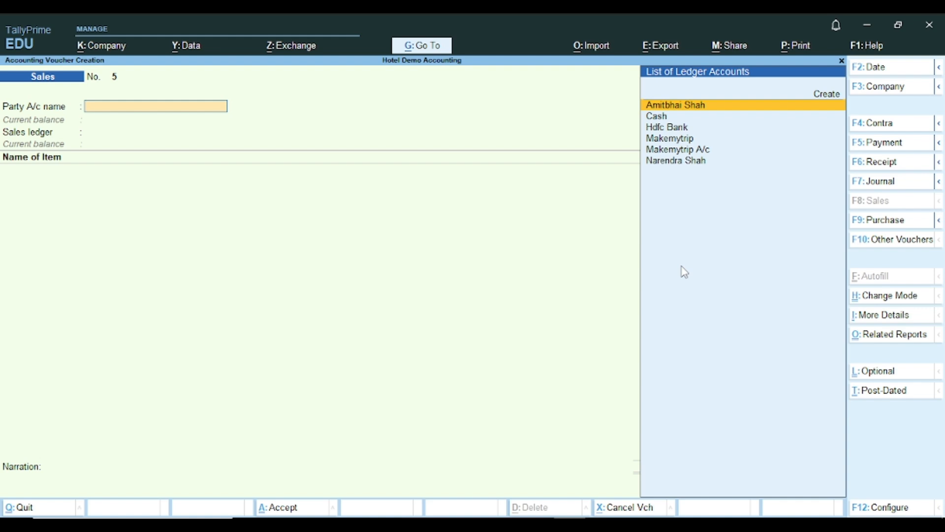
- Reopen sales voucher No. 4 for review, quit it unchanged, and start a Receipt voucher
key(Page_Up)
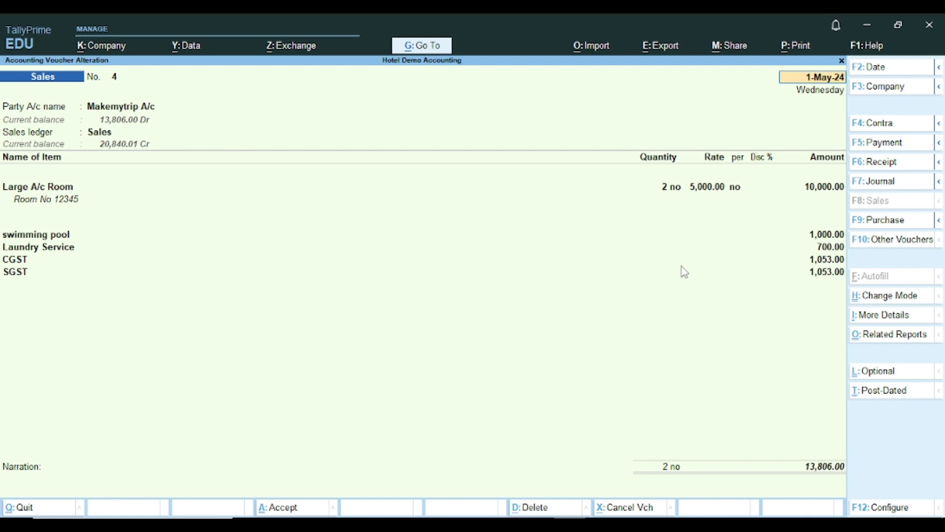
key(BackSpace)
key(Escape)
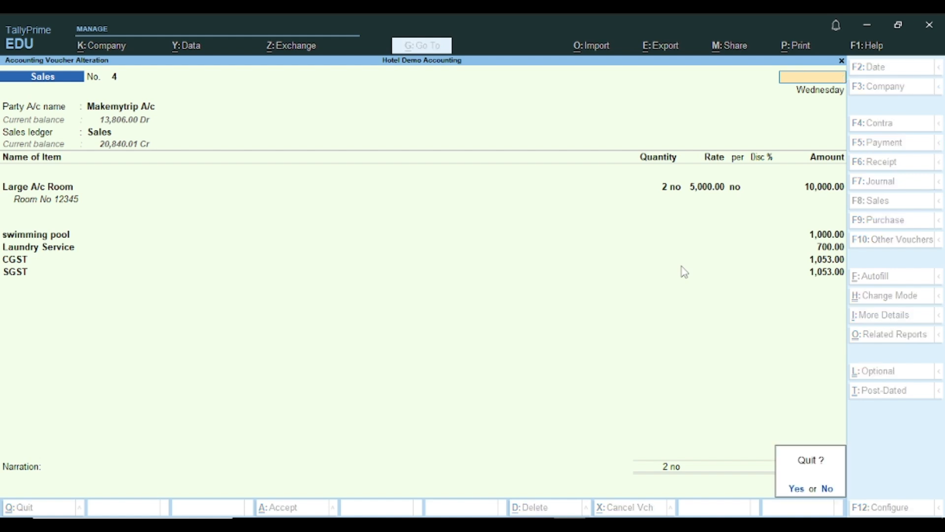
key(y)
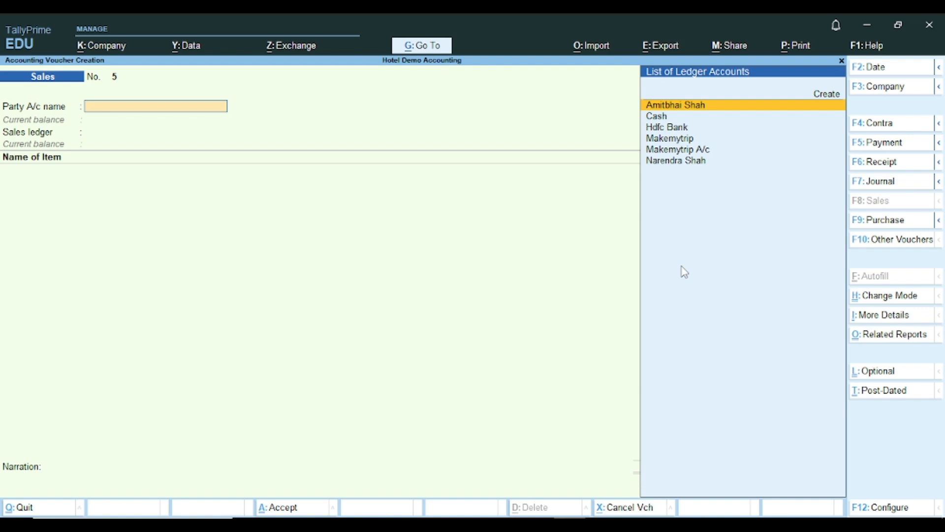
key(F6)
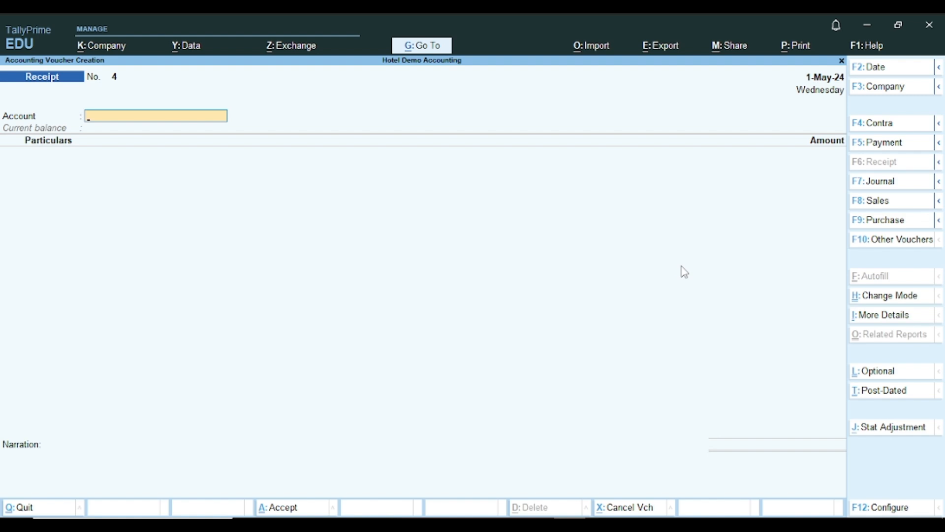
- Start a Journal voucher debiting Makemytrip Charges by 200.00
key(F7)
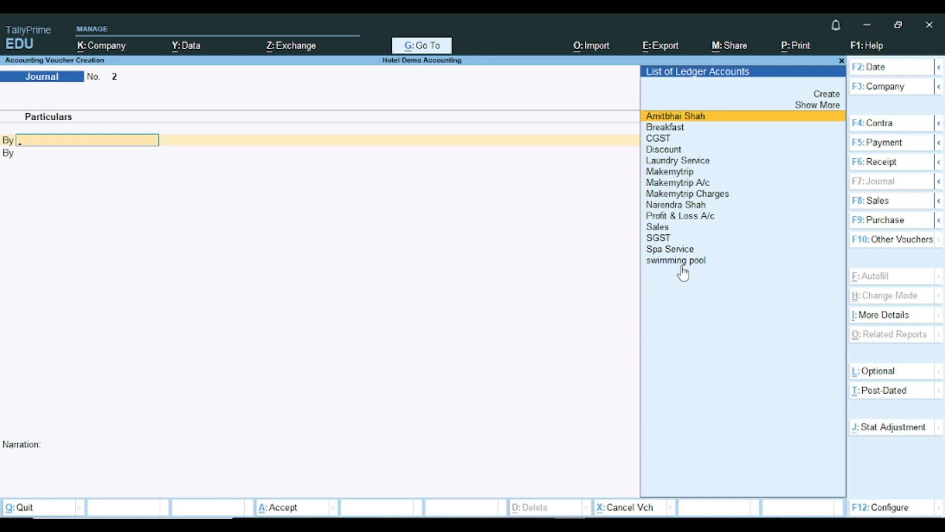
text(M)
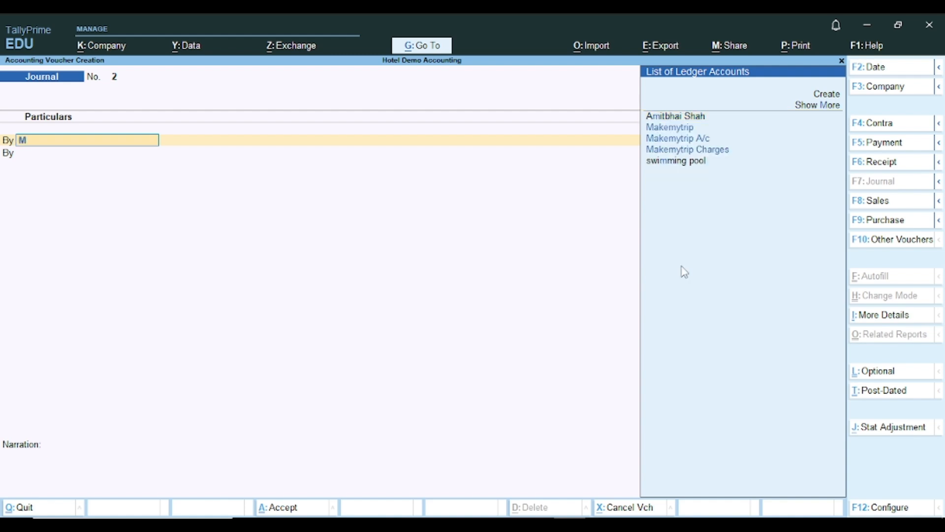
key(Down)
key(Down)
key(Down)
key(Return)
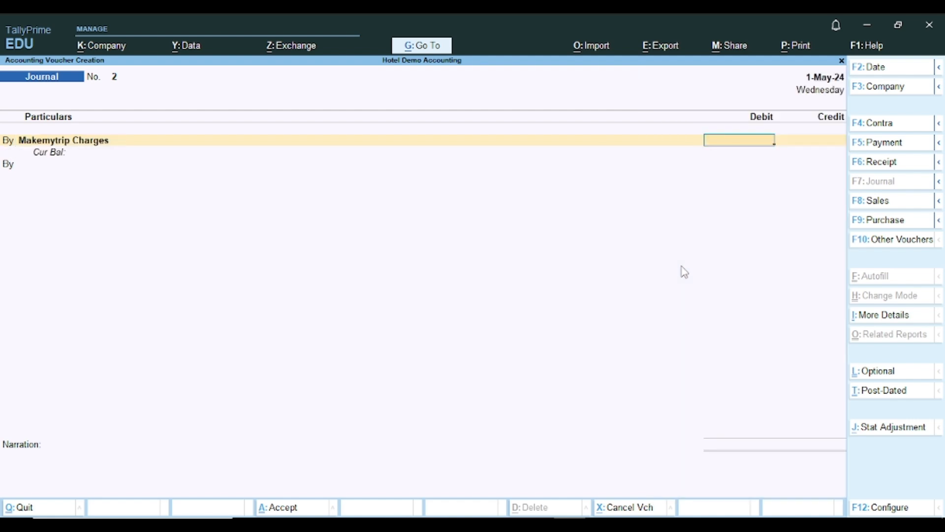
text(200)
key(Return)
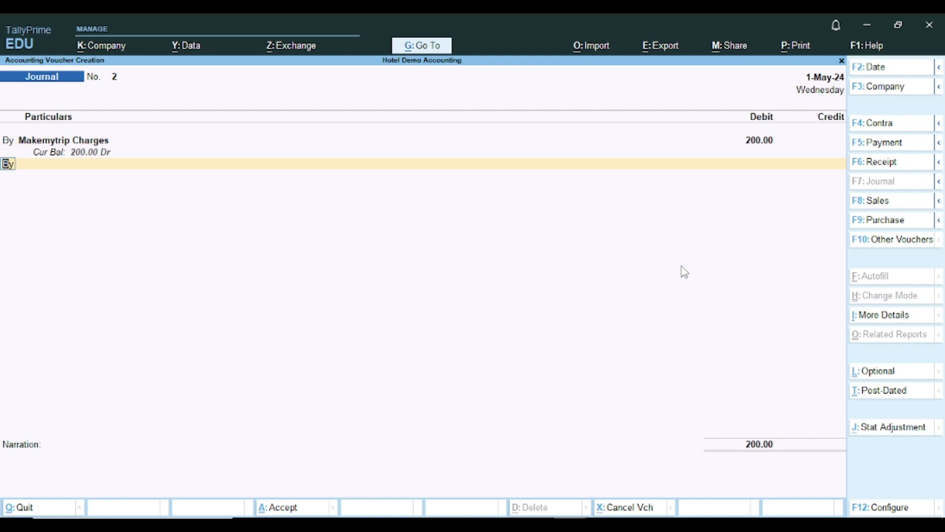
- Add CGST as the second ledger line, then return to the Makemytrip Charges line
key(Return)
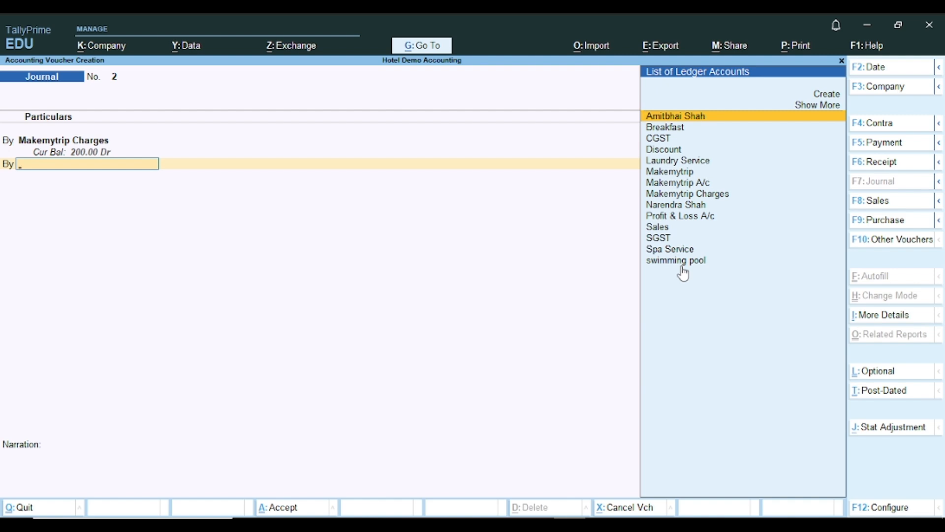
text(Ch)
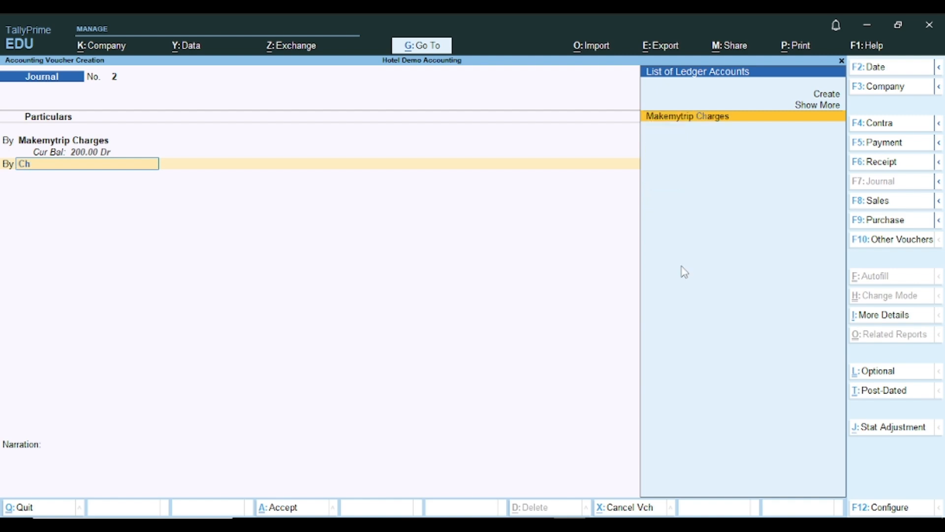
key(BackSpace)
key(BackSpace)
text(Cg)
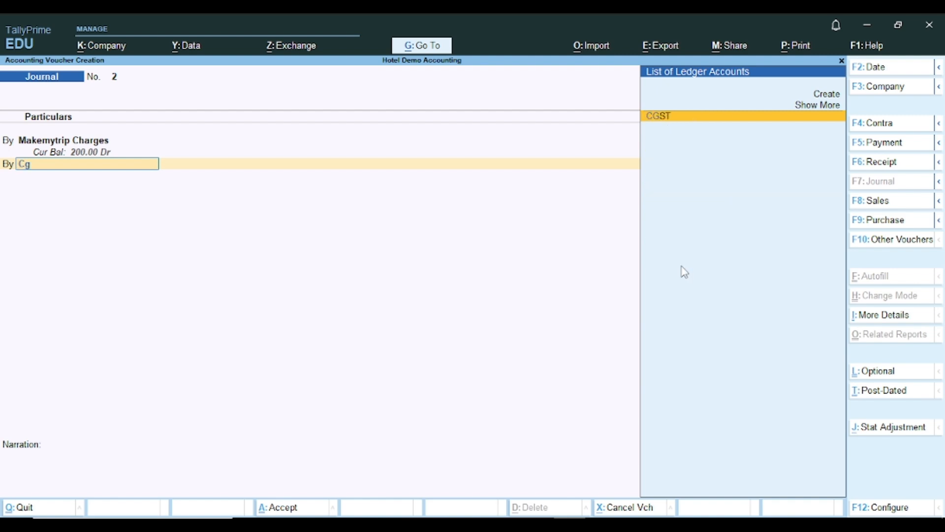
key(Return)
click(570, 523)
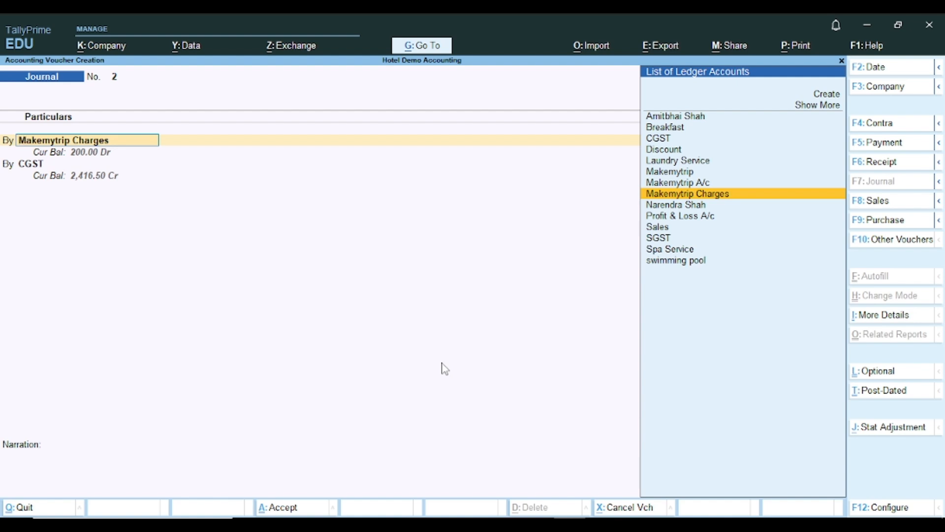
key(Return)
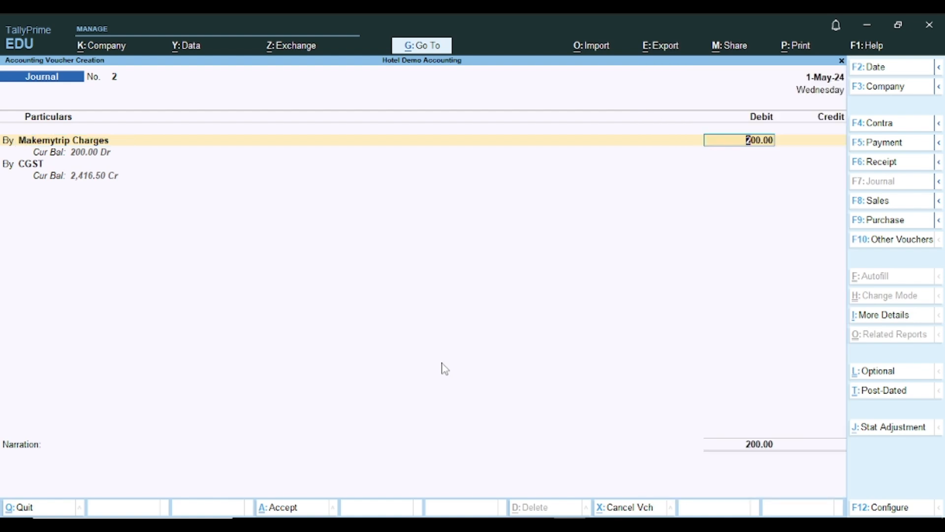
key(Return)
key(BackSpace)
key(BackSpace)
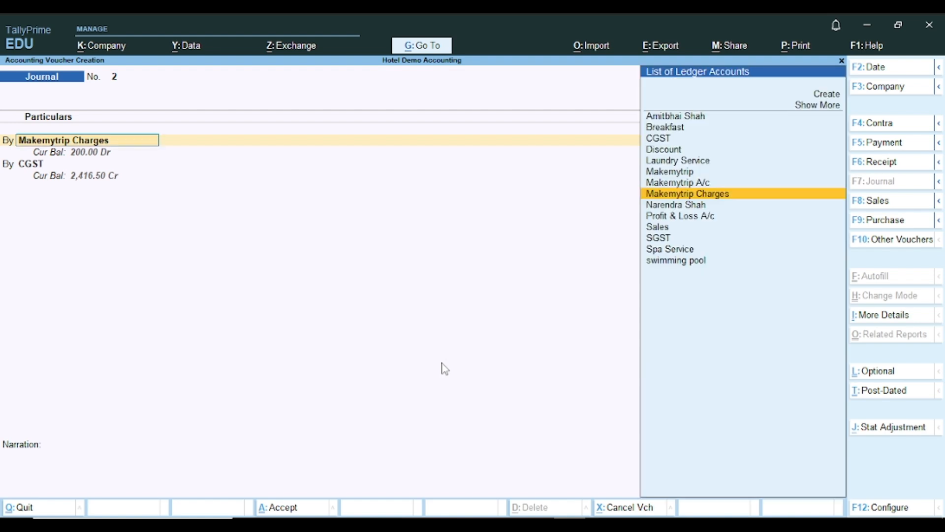
- Give the Makemytrip Charges ledger Taxable 12% GST for Services and save the alteration
key(ctrl+Return)
key(Return)
key(Return)
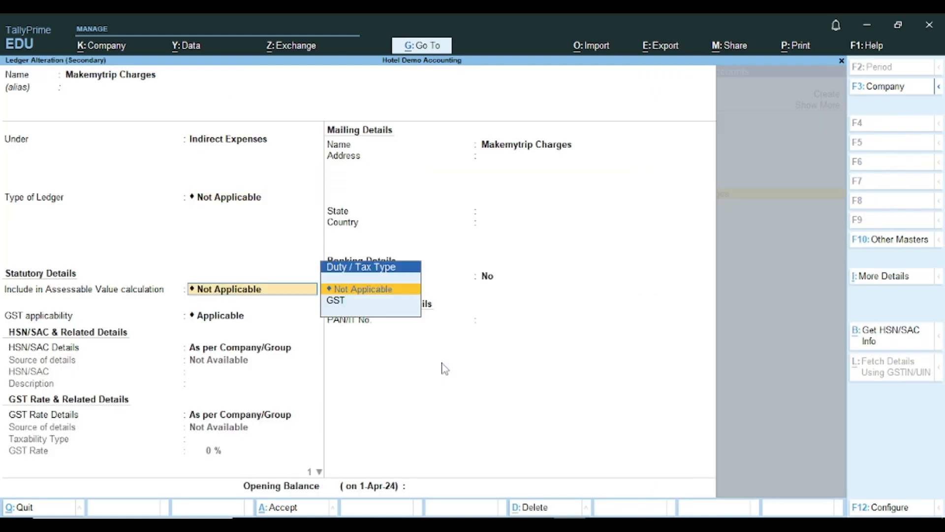
key(Return)
key(Return)
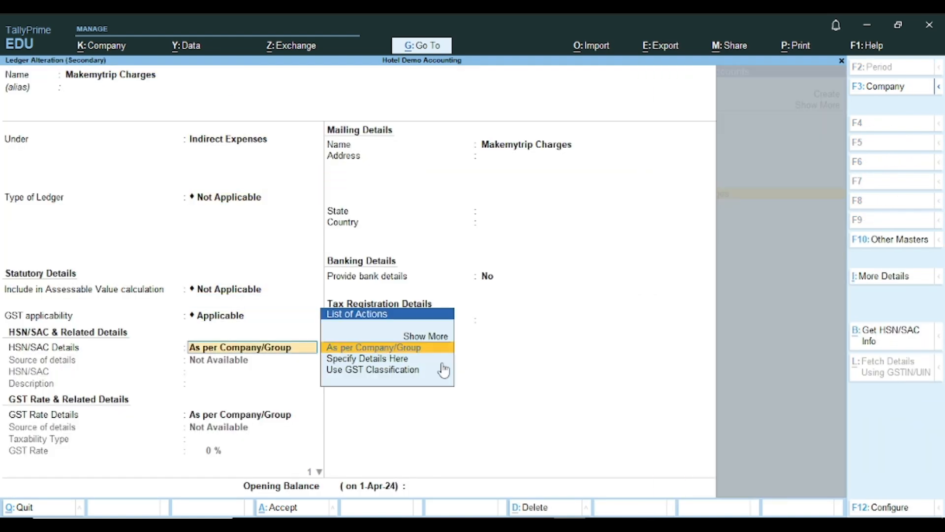
key(Return)
key(Down)
key(Return)
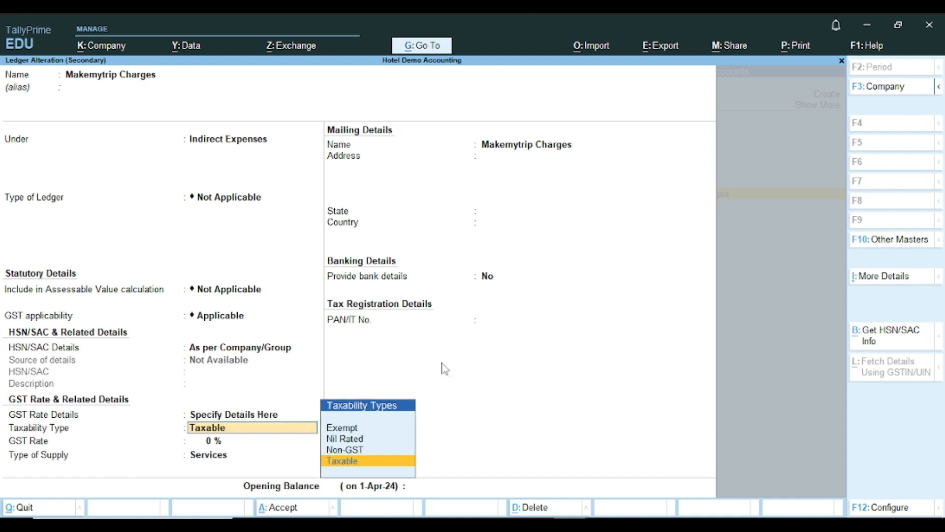
key(Return)
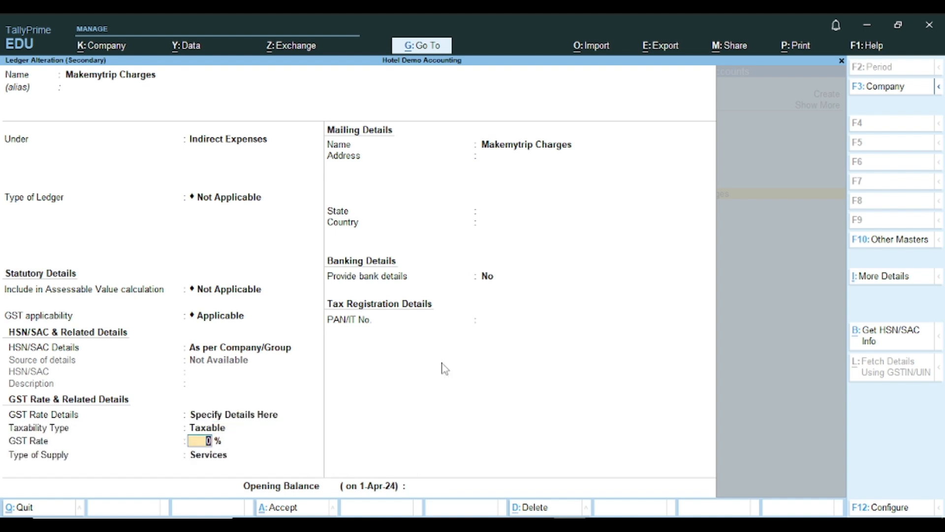
text(12)
key(Return)
key(Return)
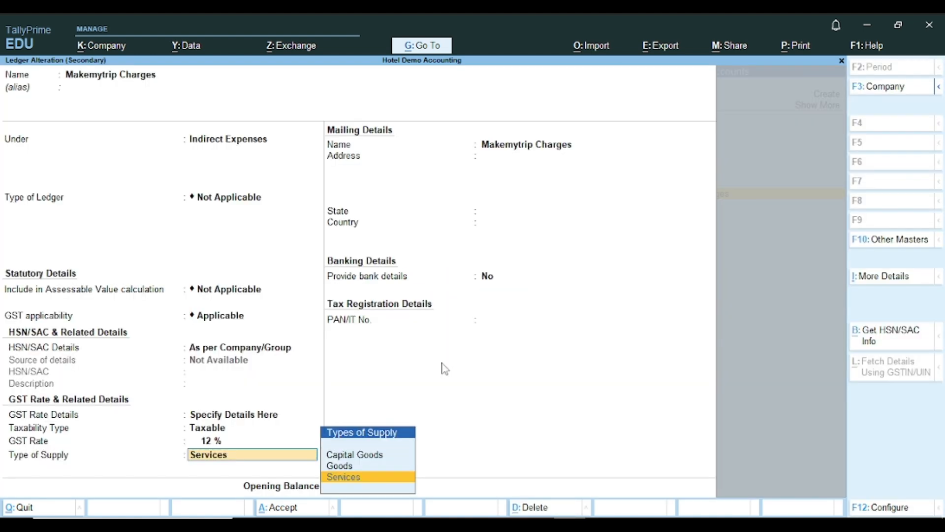
key(Return)
key(Return)
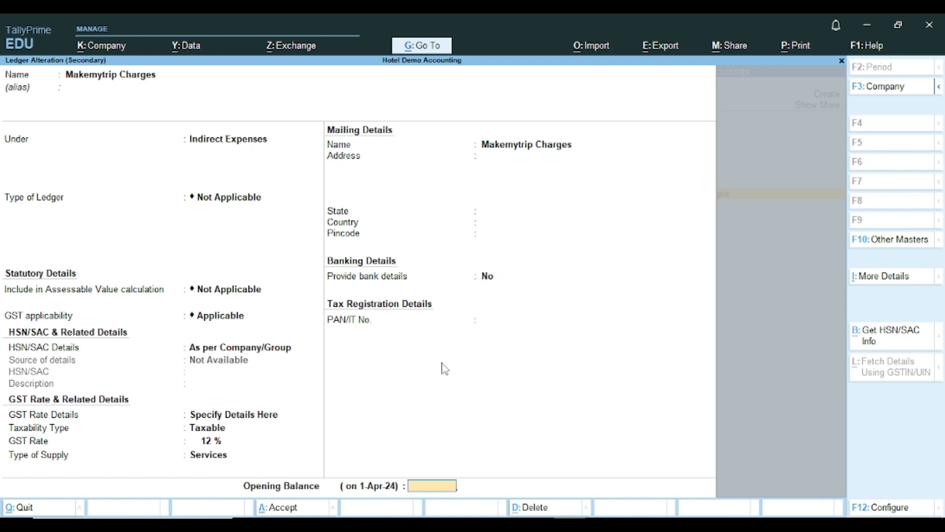
key(ctrl)
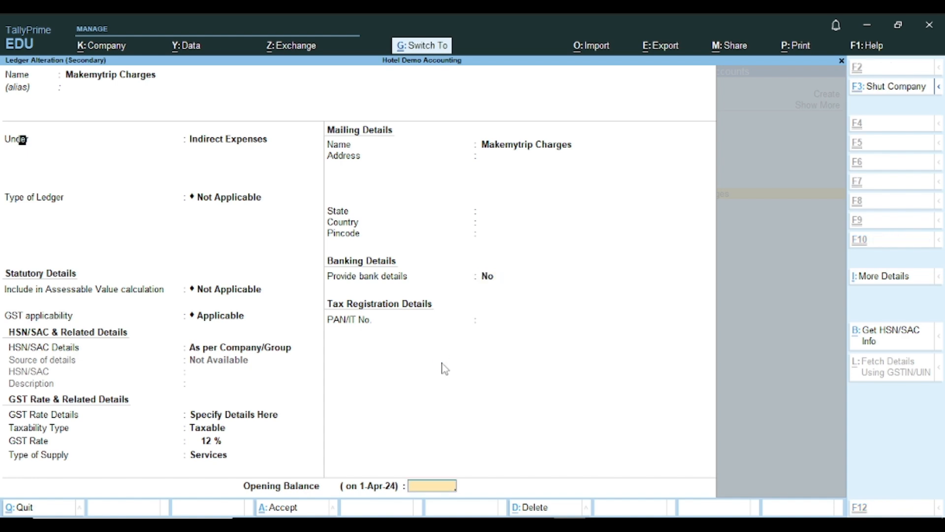
key(ctrl+a)
key(Return)
key(Return)
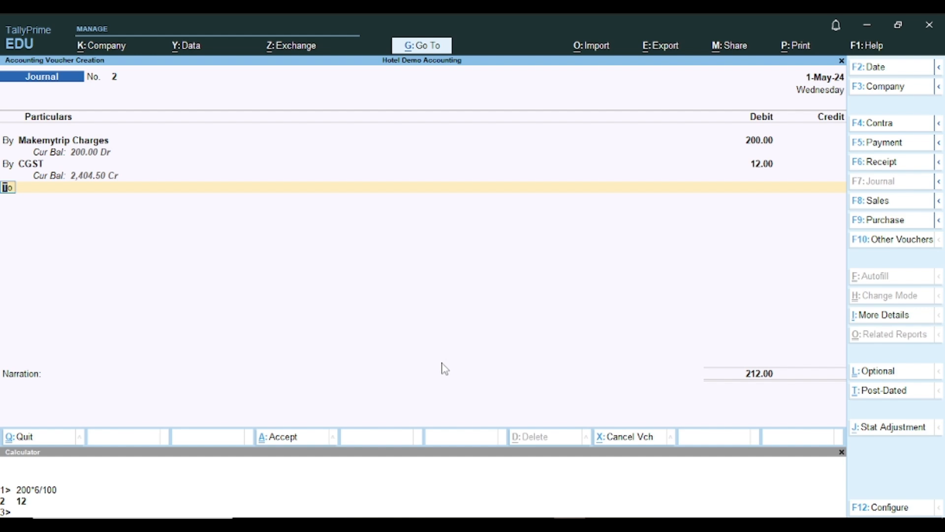
- Dismiss the accidental e-mail dialog and debit CGST 12.00 in the journal
key(ctrl+m)
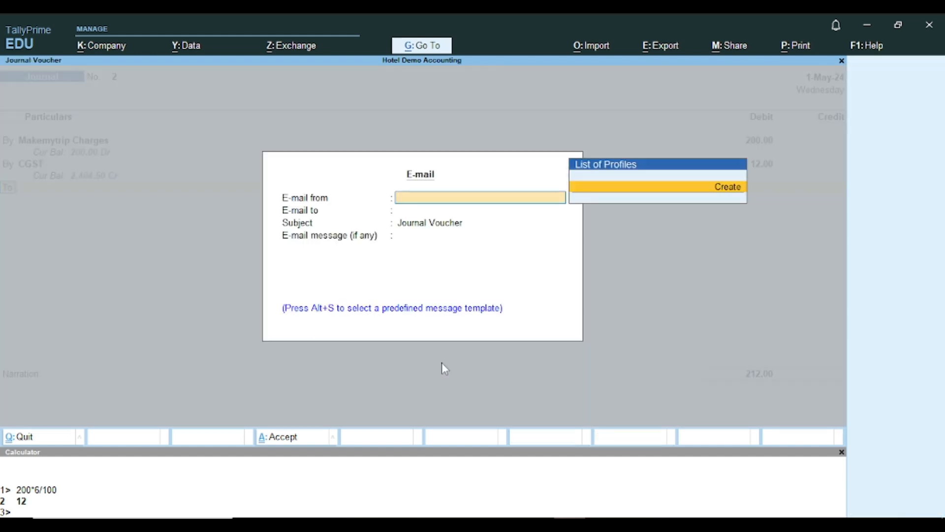
key(Escape)
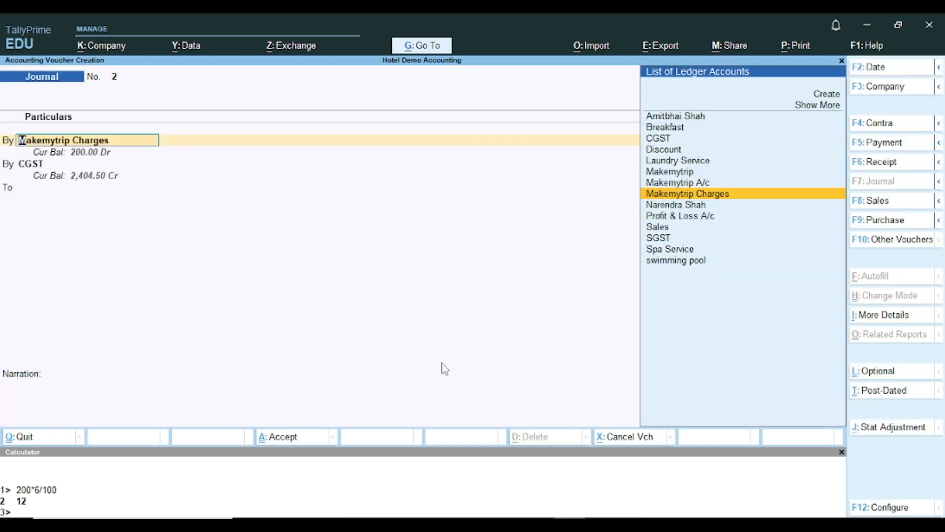
key(Return)
key(Return)
key(Return)
key(Return)
key(Return)
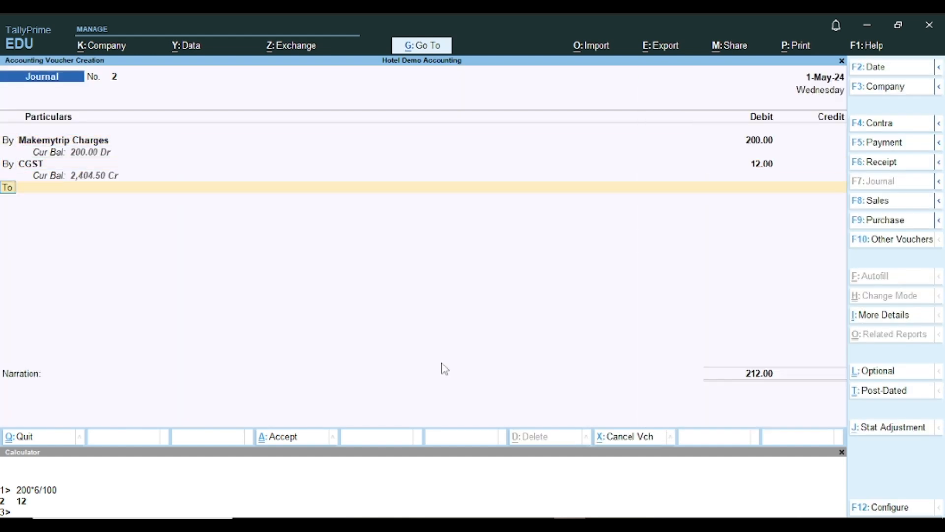
text(b)
- Debit SGST 12.00, then begin creating a new ledger named Tcs on Cgst
key(Return)
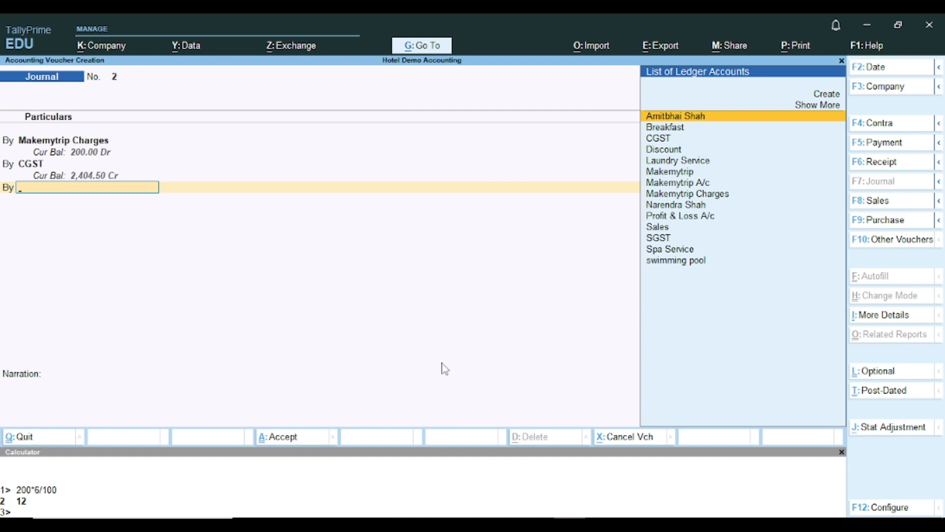
text(Sg)
key(Return)
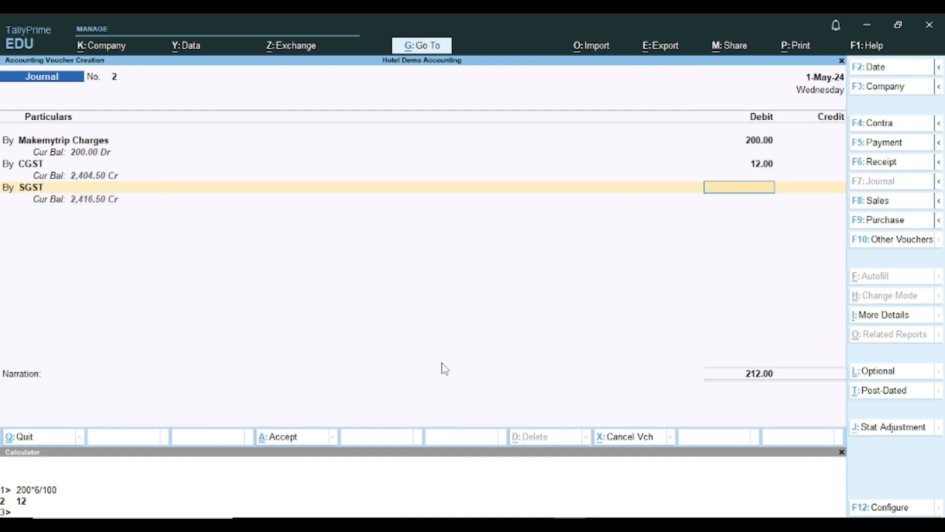
text(12)
key(Return)
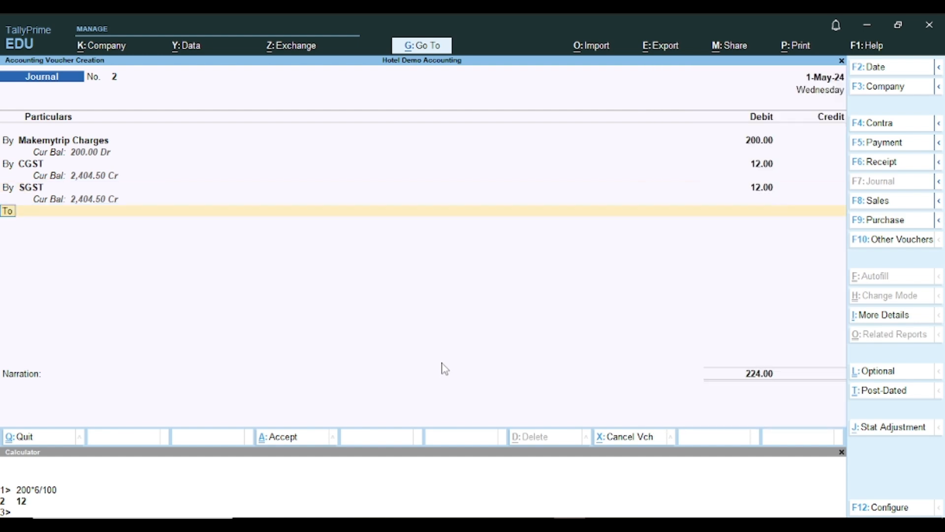
text(b)
key(Return)
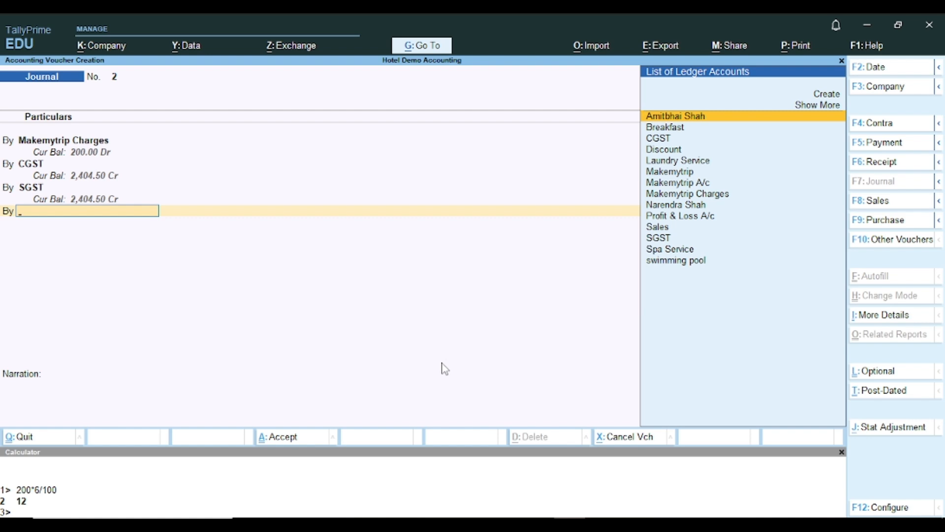
key(alt+c)
text(T)
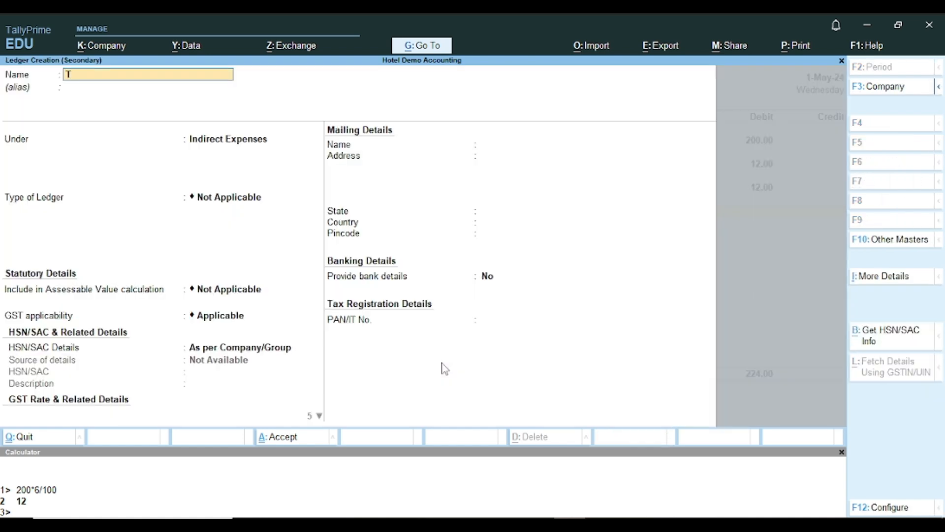
text(cs on Cgst)
- Save Tcs on Cgst under Duties & Taxes at 0.01% and debit it 0.12
key(Return)
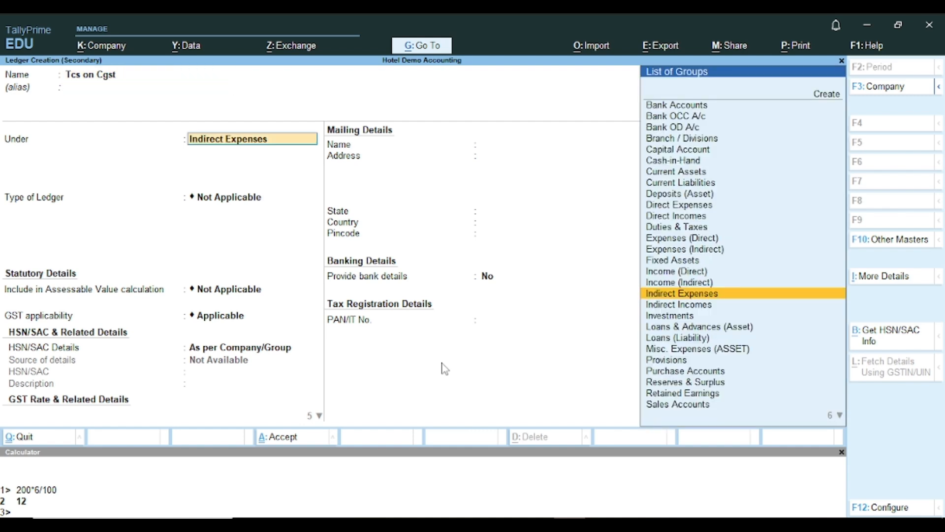
text(Du)
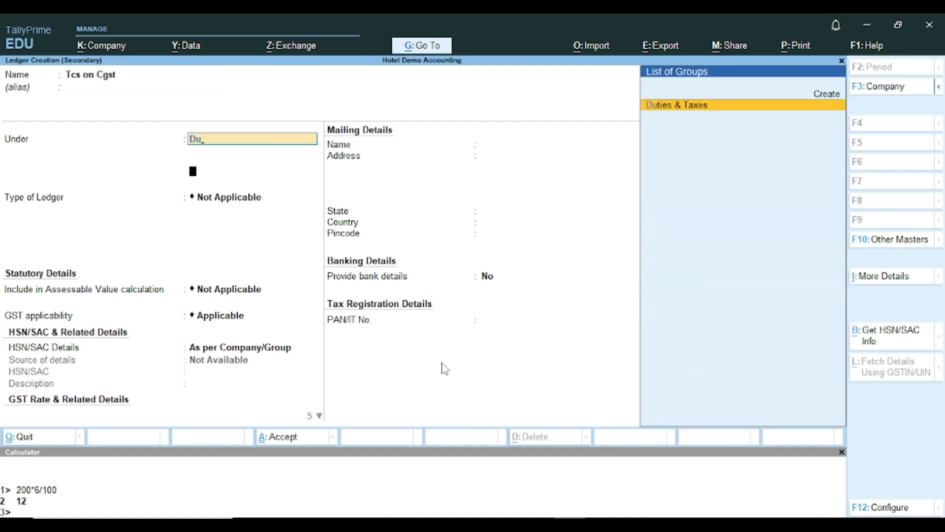
key(Return)
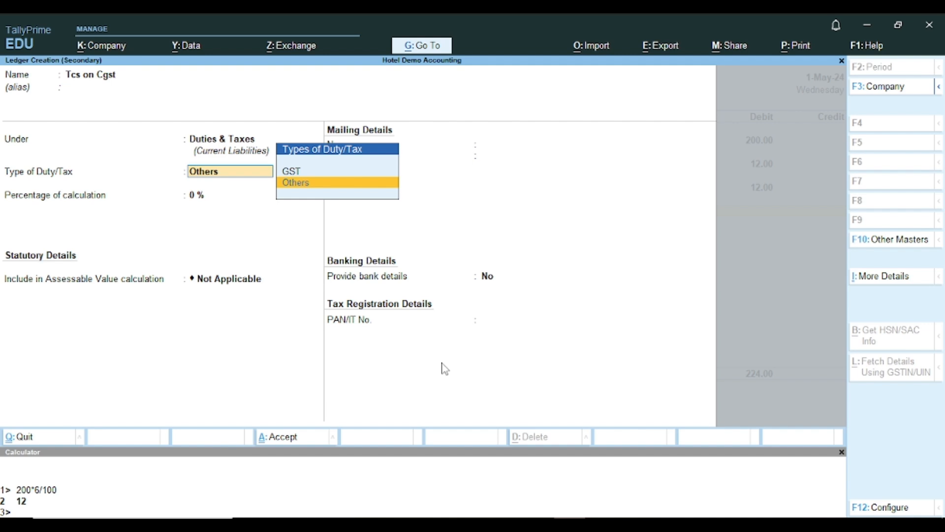
key(Return)
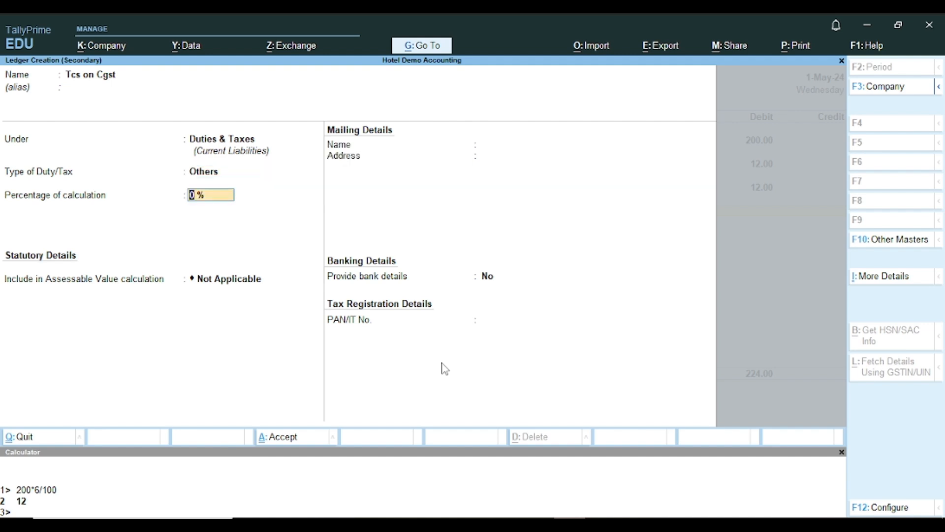
text(0.01)
key(Return)
key(ctrl+a)
text(0.12)
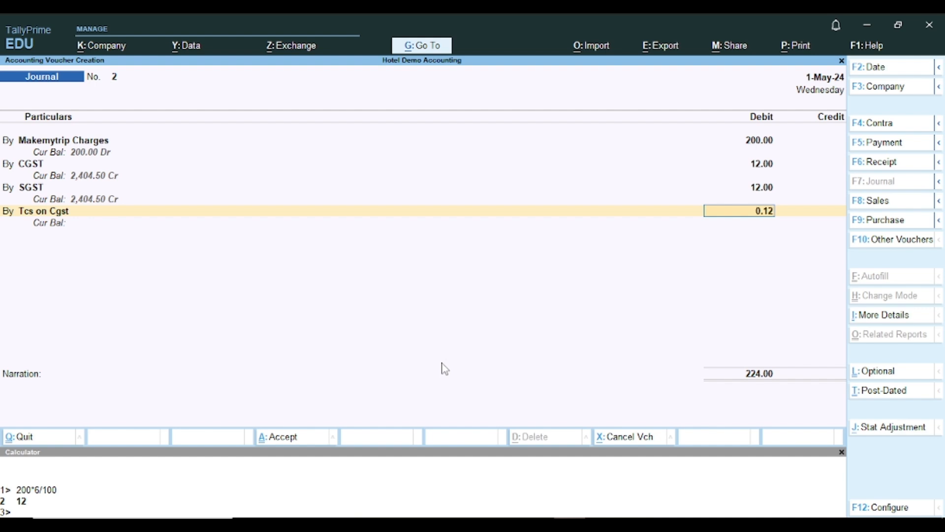
key(Return)
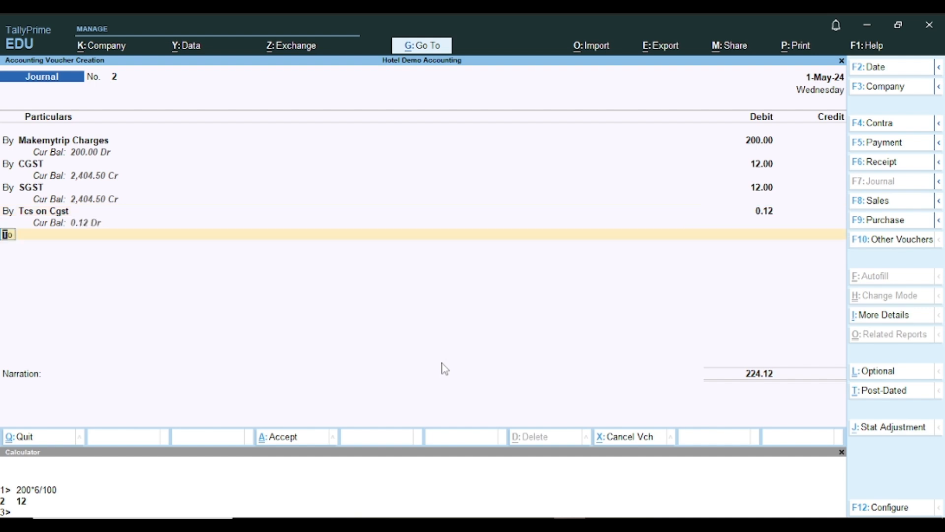
- Create the Tcs on Sgst ledger and debit it 0.12 in the journal
text(b)
key(Return)
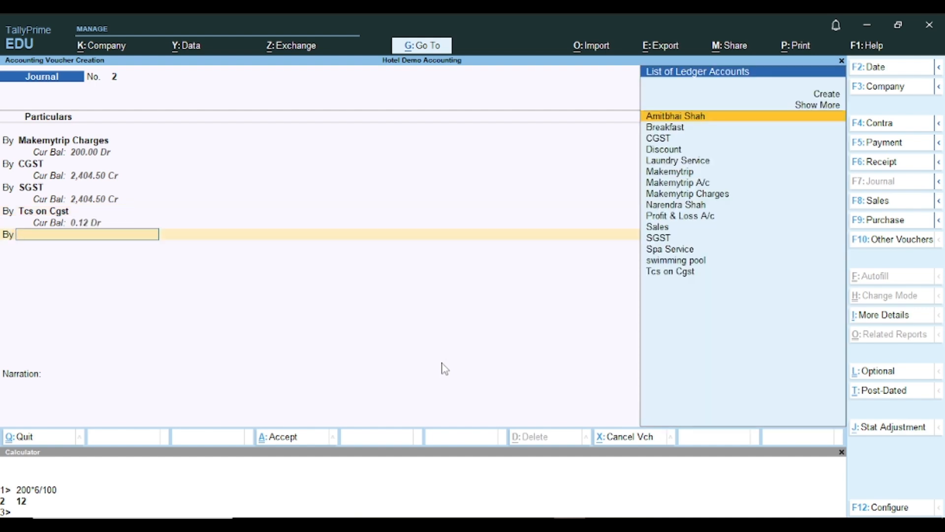
key(alt+c)
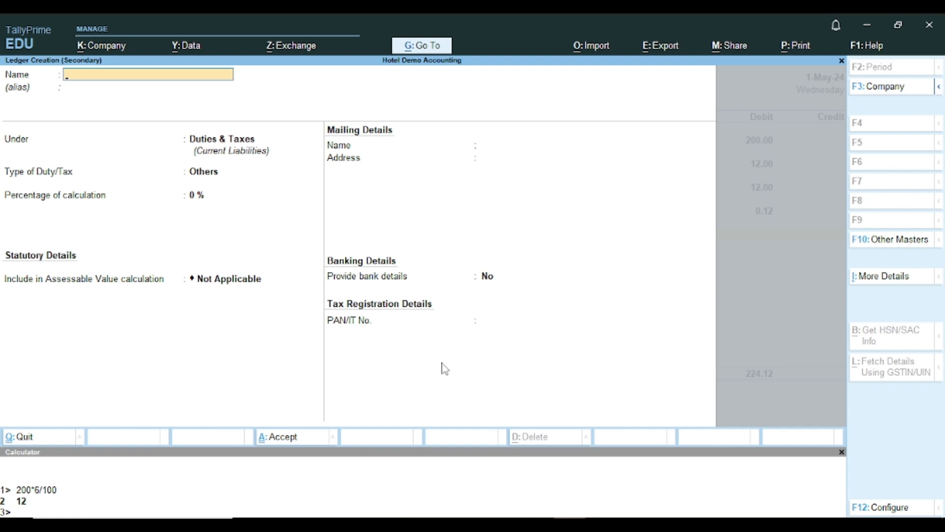
text(Tcs on Sgst)
key(Return)
key(Return)
key(Return)
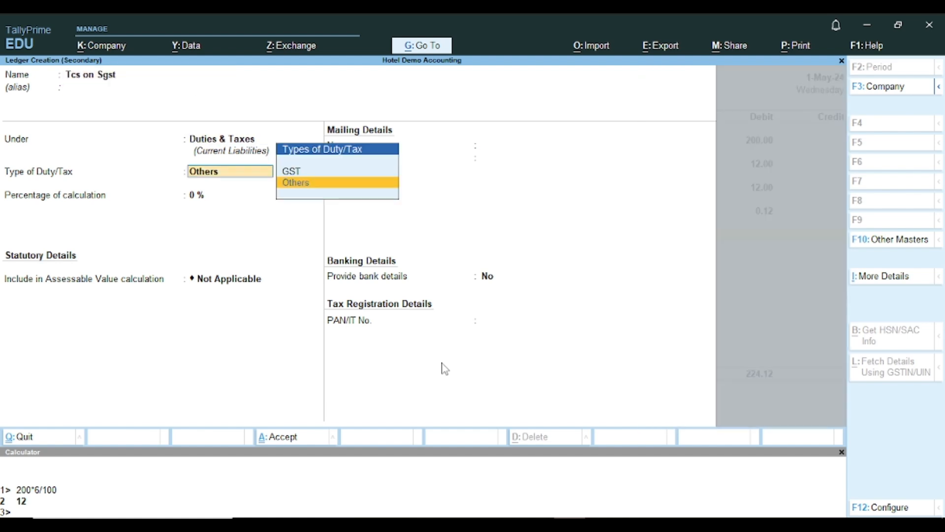
key(ctrl+a)
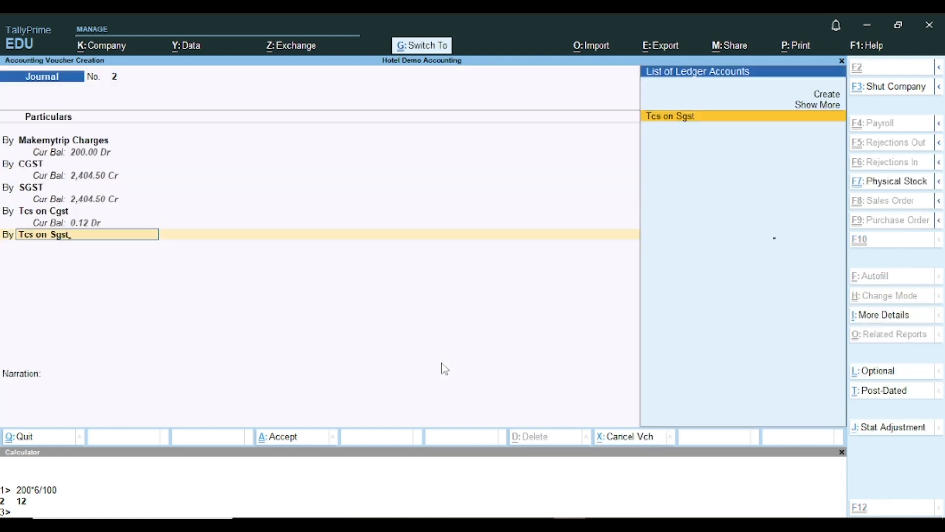
key(Return)
text(0.12)
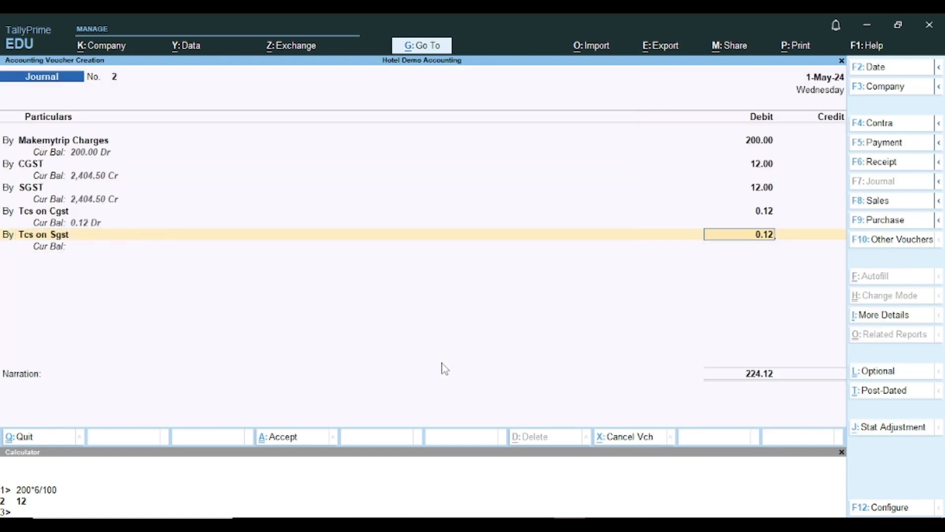
key(Return)
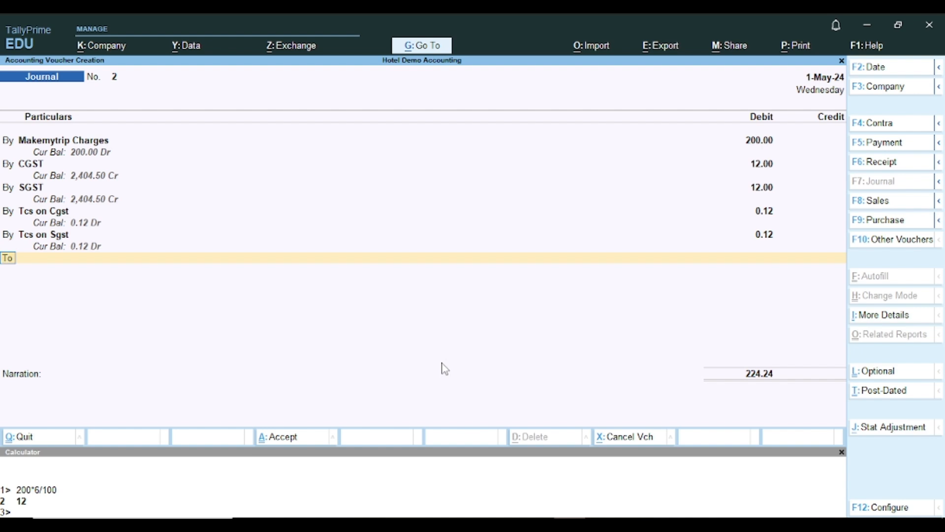
- Credit Makemytrip A/c 224.00 on account in the journal
key(Return)
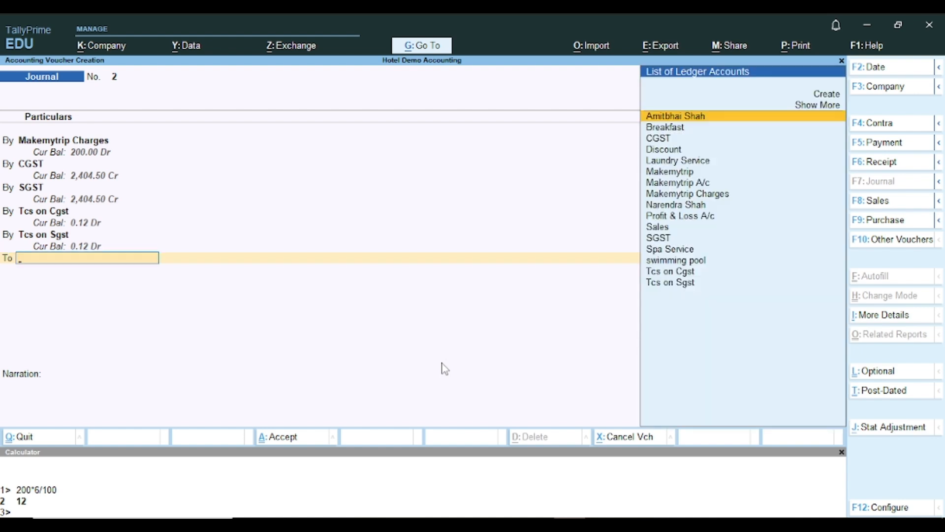
text(Mak)
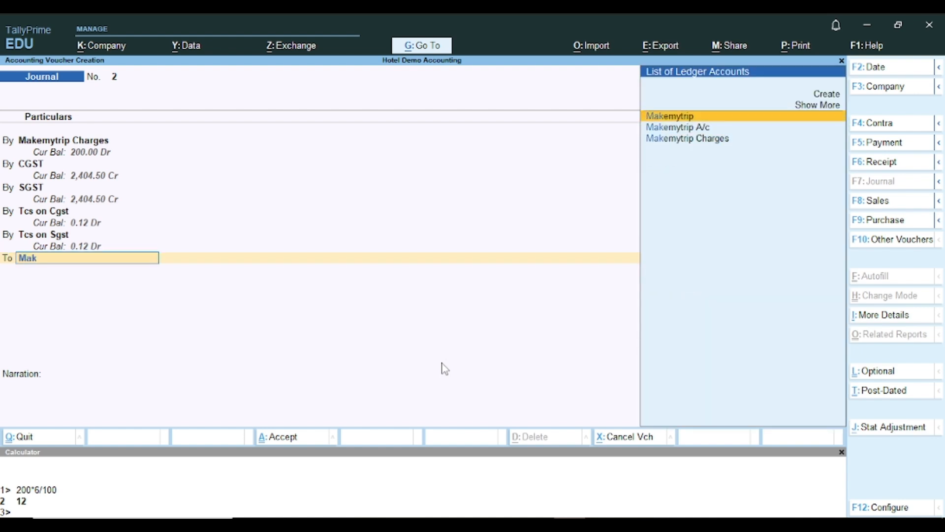
key(Down)
key(Up)
key(Down)
key(Return)
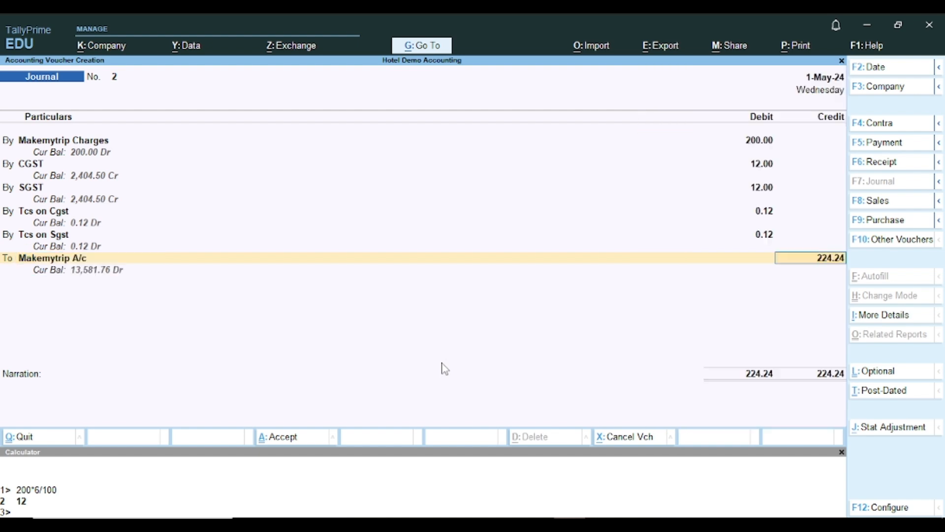
key(Return)
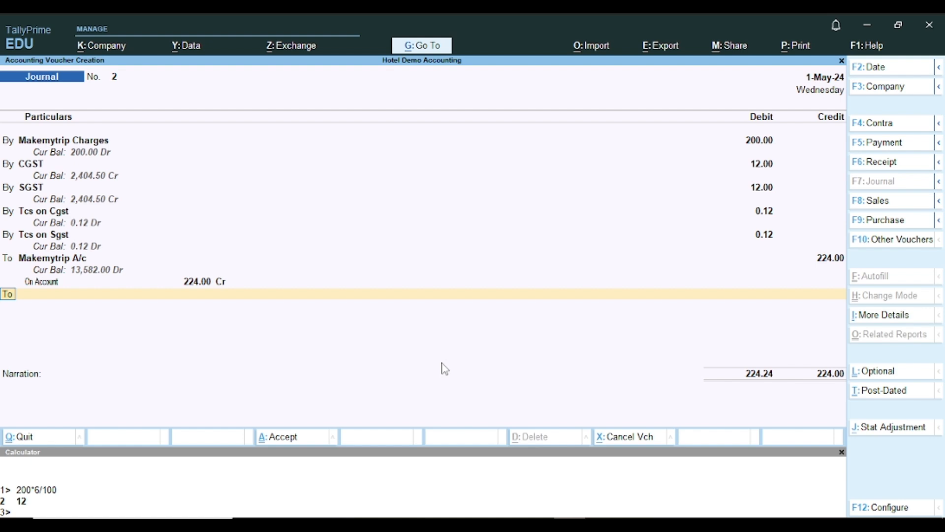
key(Return)
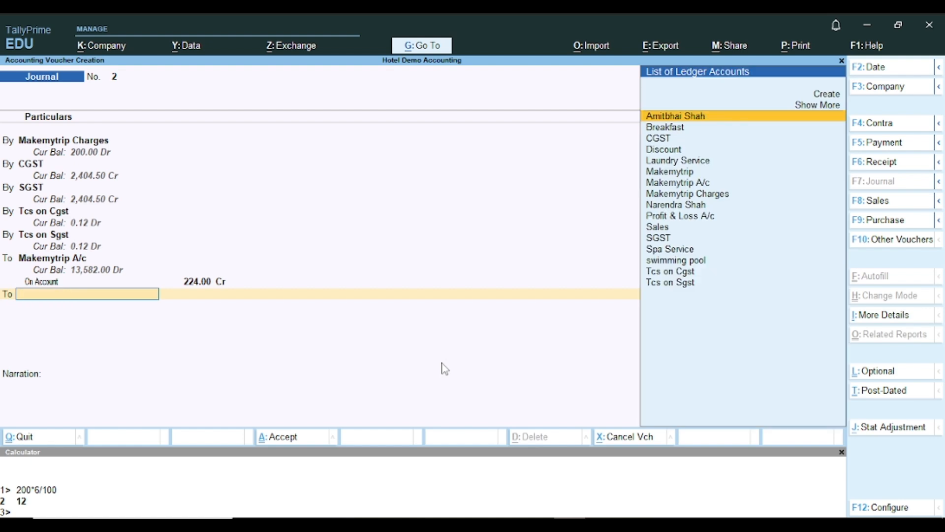
- Create a Round of ledger under Indirect Incomes and credit it 0.24
text(Rou)
key(alt+c)
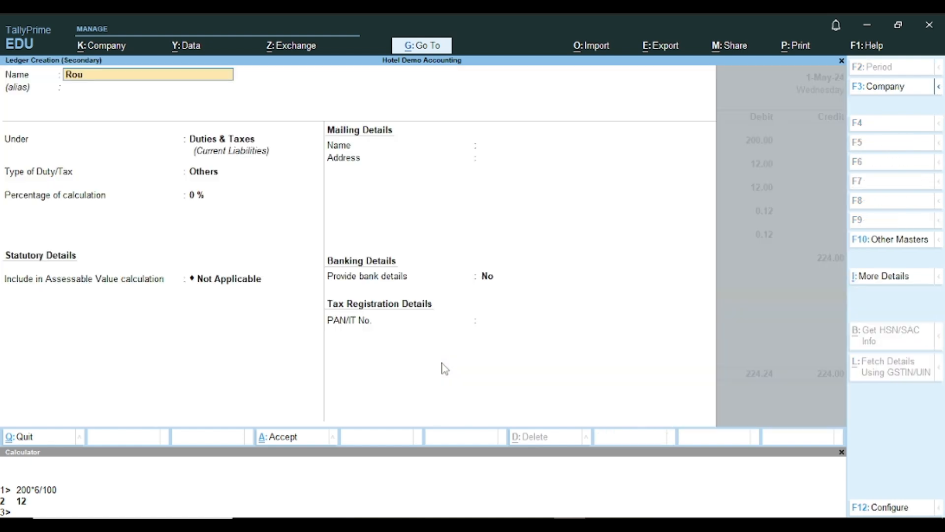
text(nd of)
key(Return)
text(i)
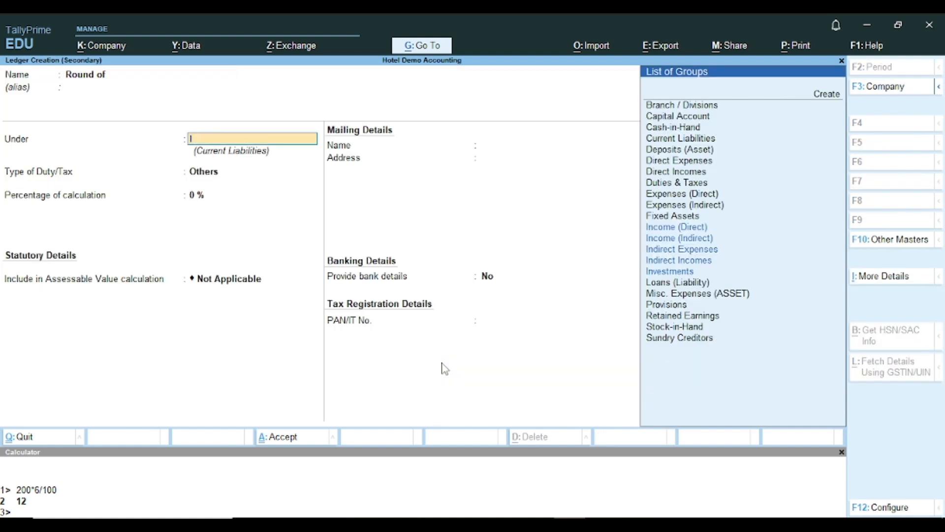
text(nd)
key(Down)
key(Down)
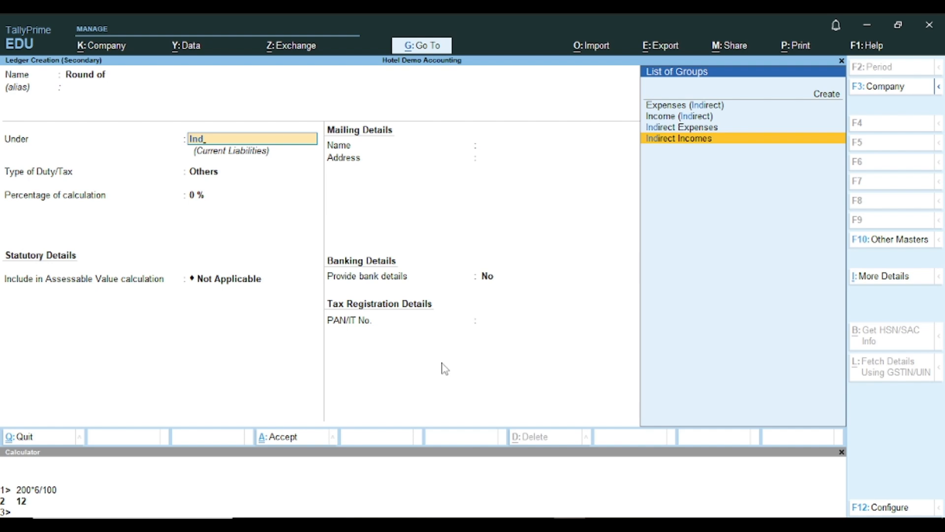
key(Return)
key(ctrl+a)
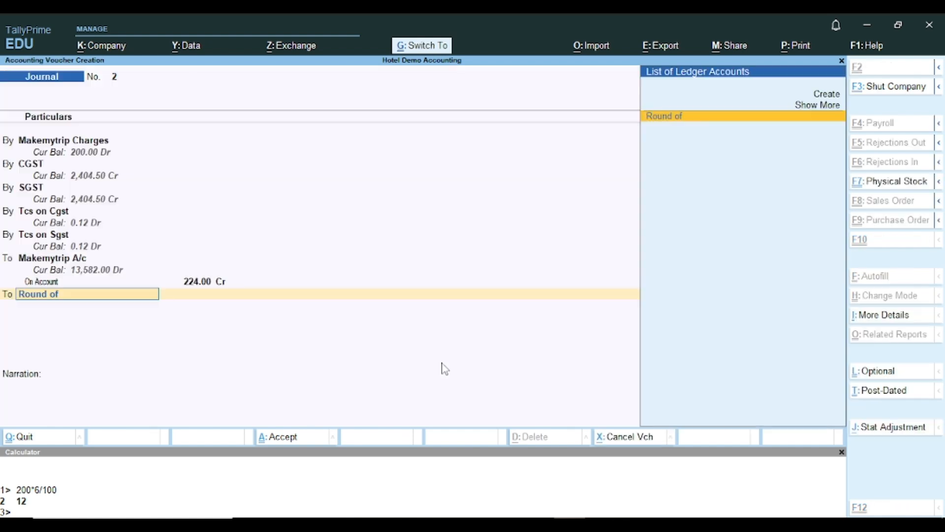
key(Return)
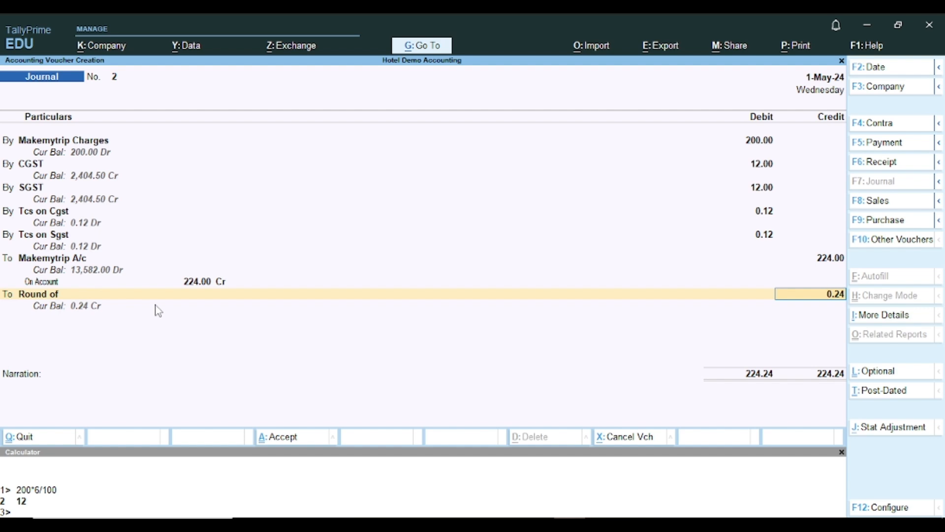
key(ctrl)
- Save journal No. 2, then start a receipt into Hdfc Bank from Makemytrip A/c
key(ctrl+a)
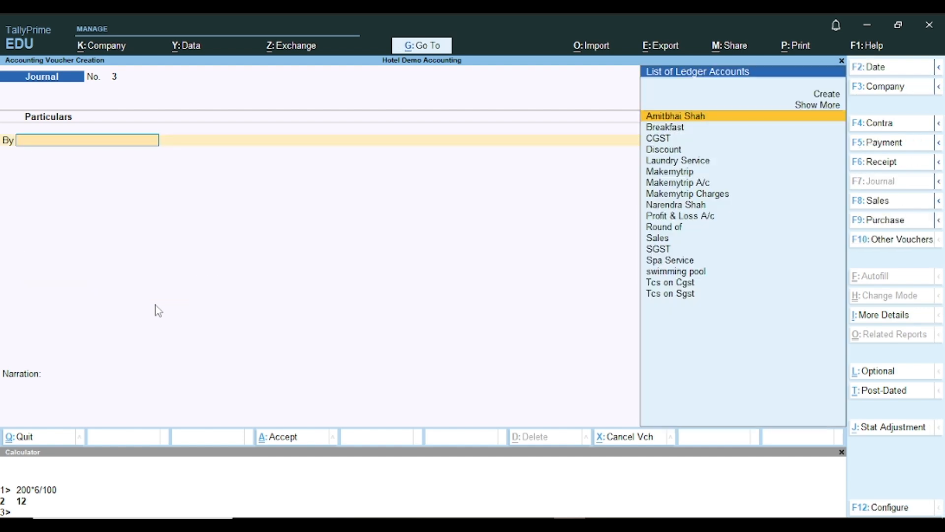
key(F6)
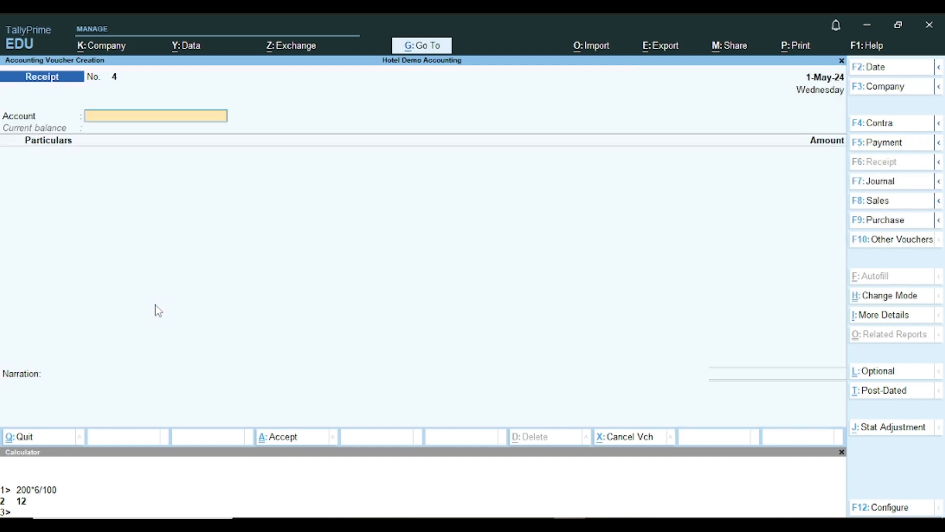
text(H)
key(Return)
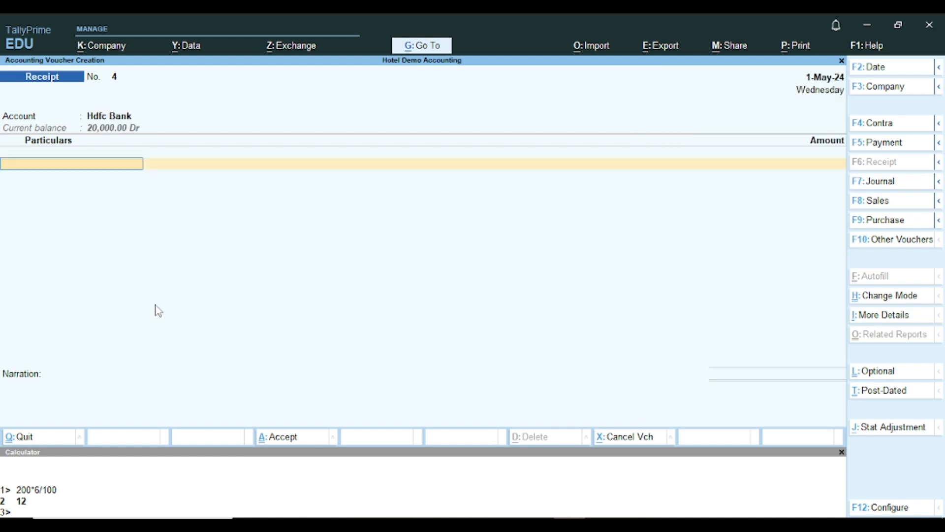
text(M)
key(Down)
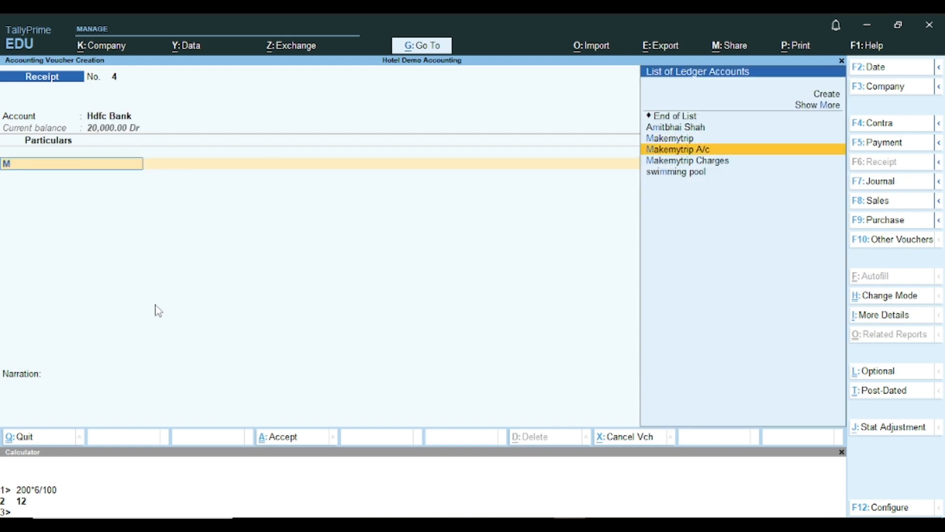
key(Return)
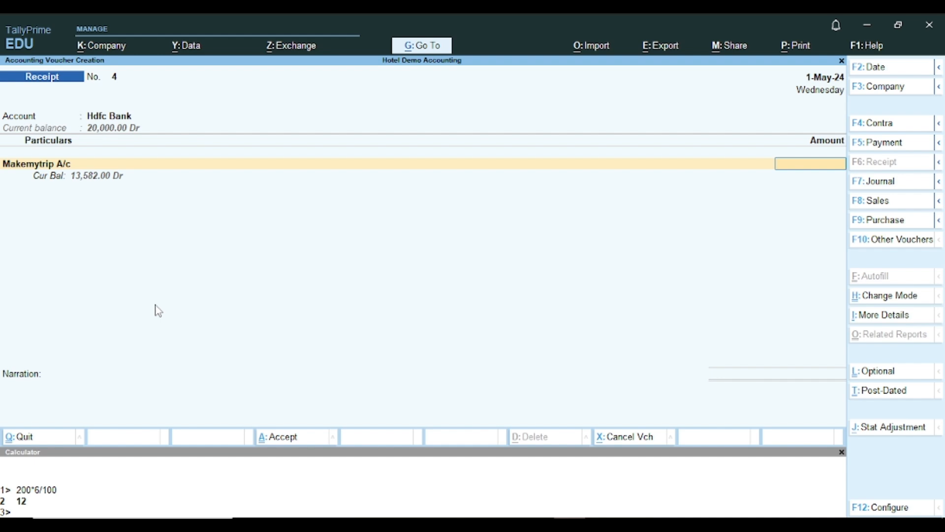
- Enter 13,582.00 on account, save the receipt, and return to Gateway of Tally
text(13582)
key(Return)
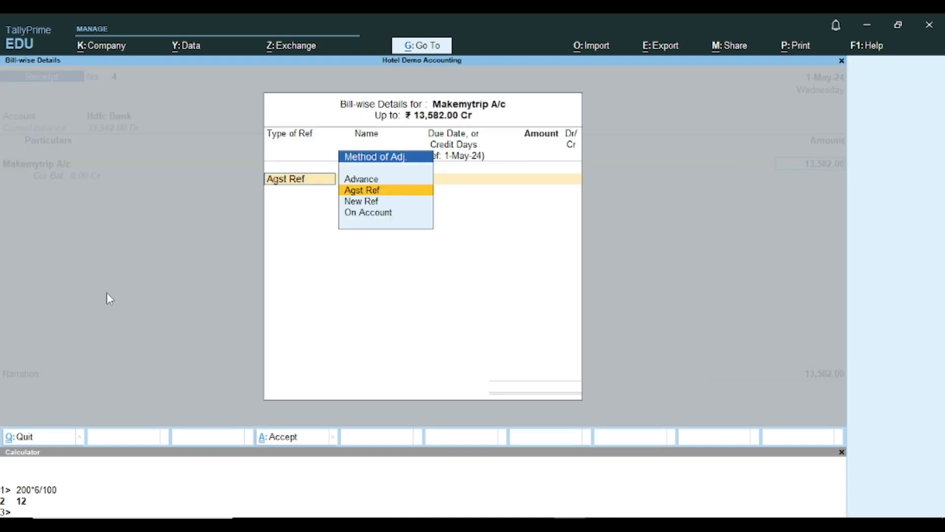
key(Down)
key(Down)
key(Return)
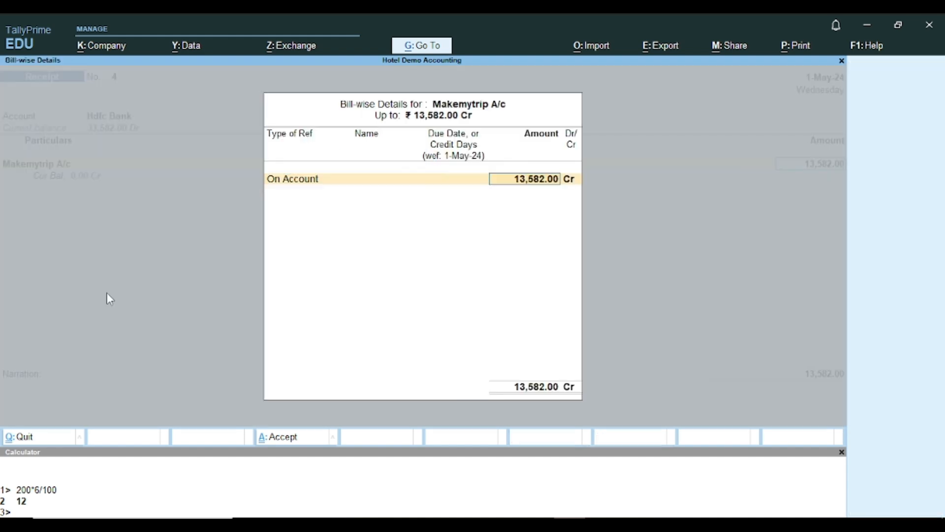
key(Return)
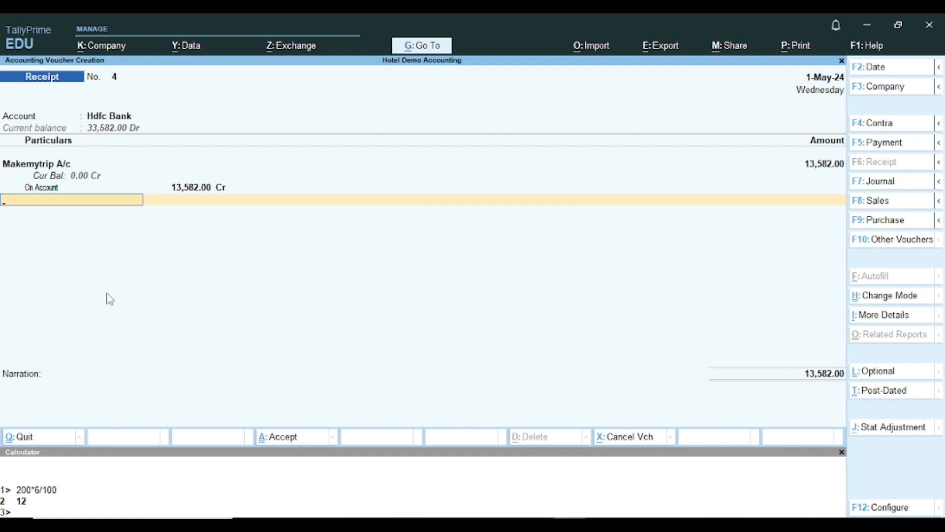
key(ctrl+a)
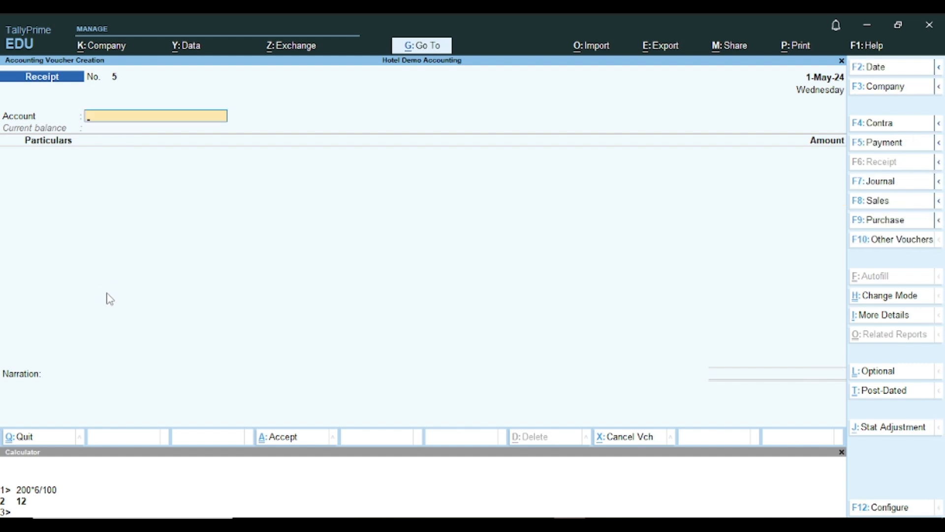
key(Escape)
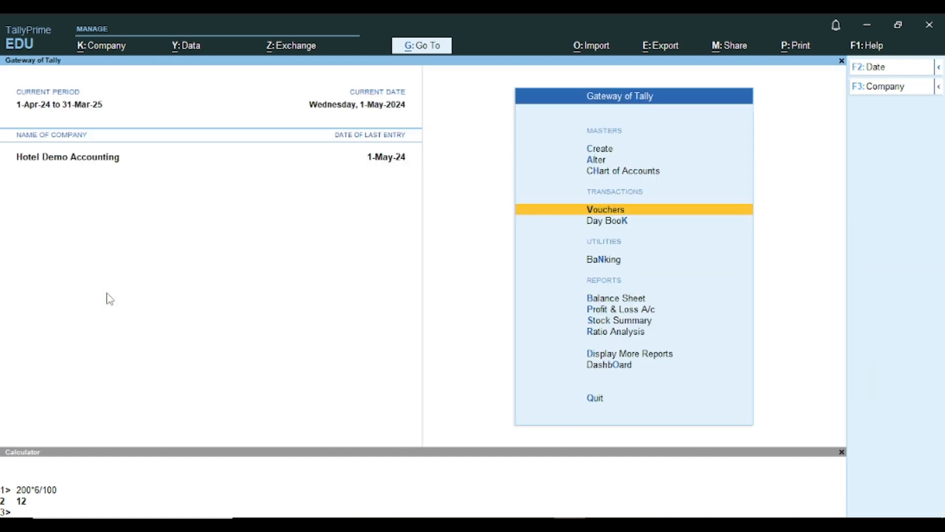
key(b)
key(Right)
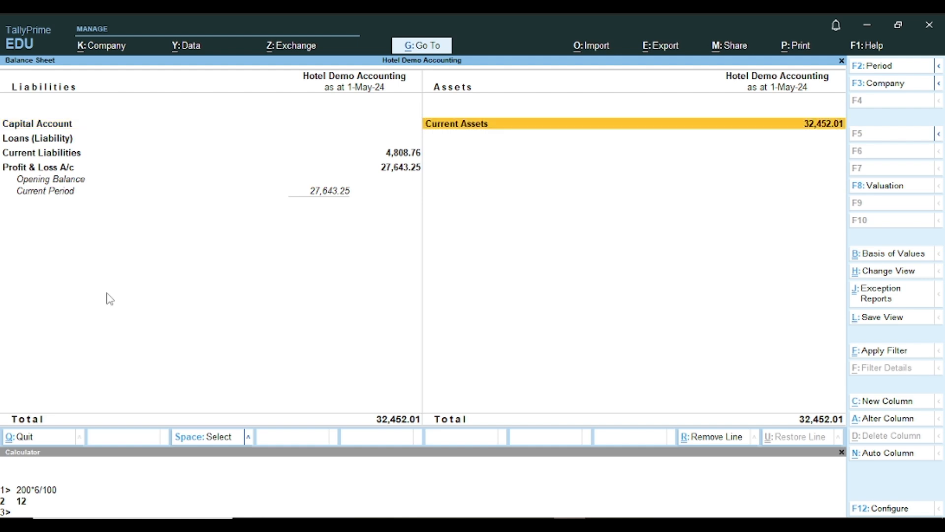
key(Return)
key(Down)
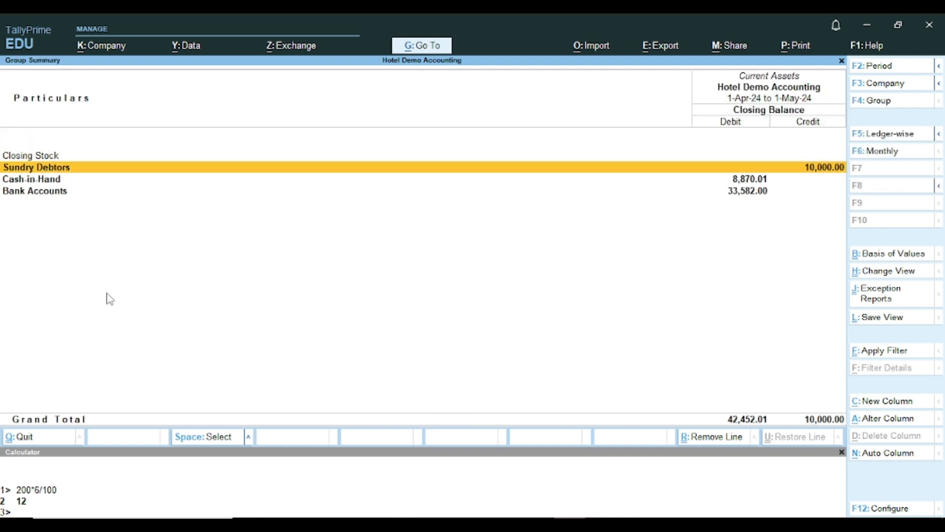
key(Escape)
key(Escape)
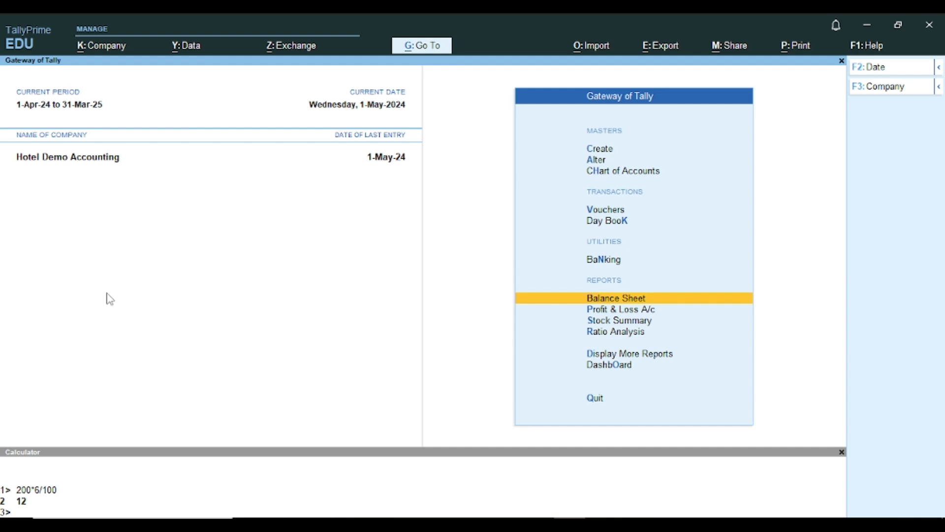
- Open the Makemytrip A/c ledger vouchers report from the ledger reports
key(d)
text(a)
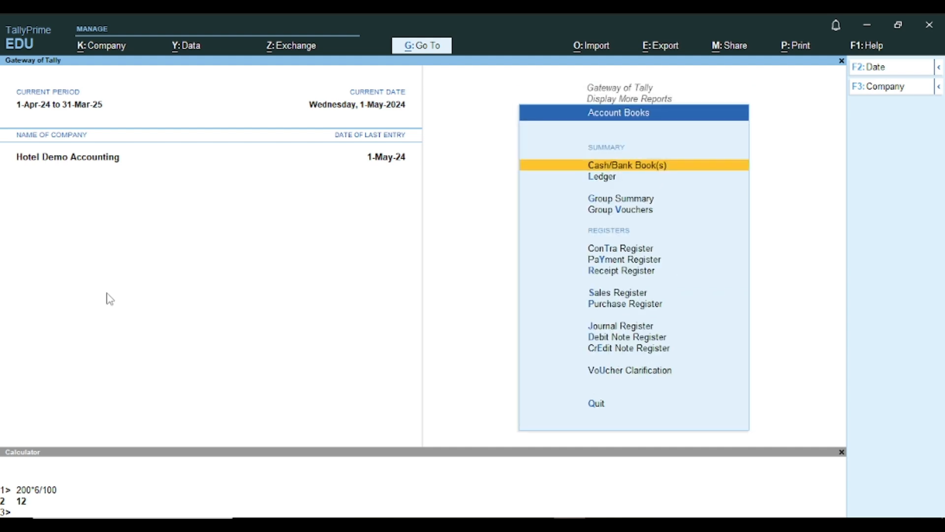
text(lM)
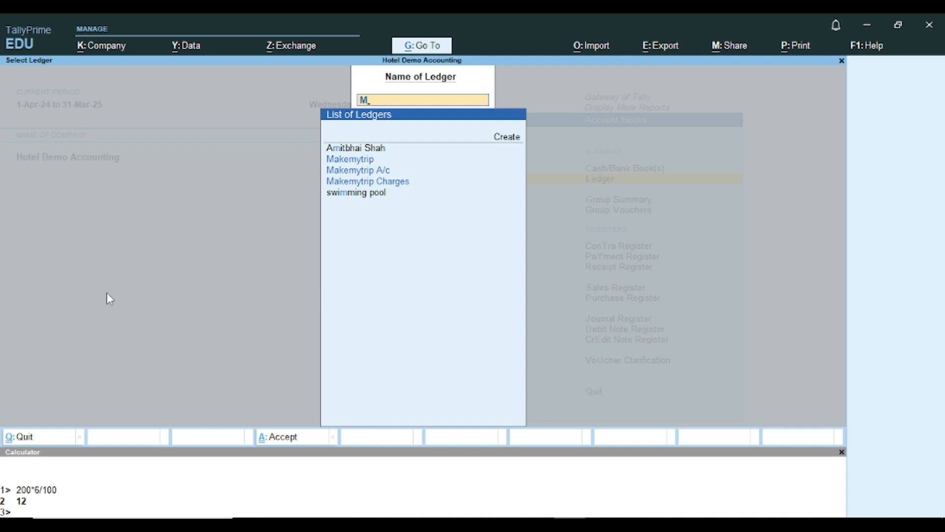
key(Down)
key(Down)
key(Return)
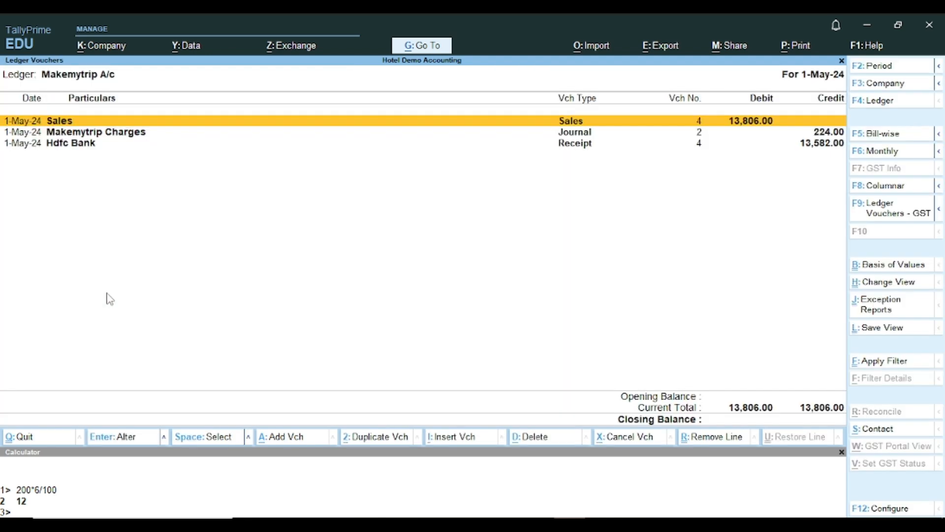
- Change the ledger report period to 1-4-2024 through 1-5-2024 with Alt+F2
key(alt+F2)
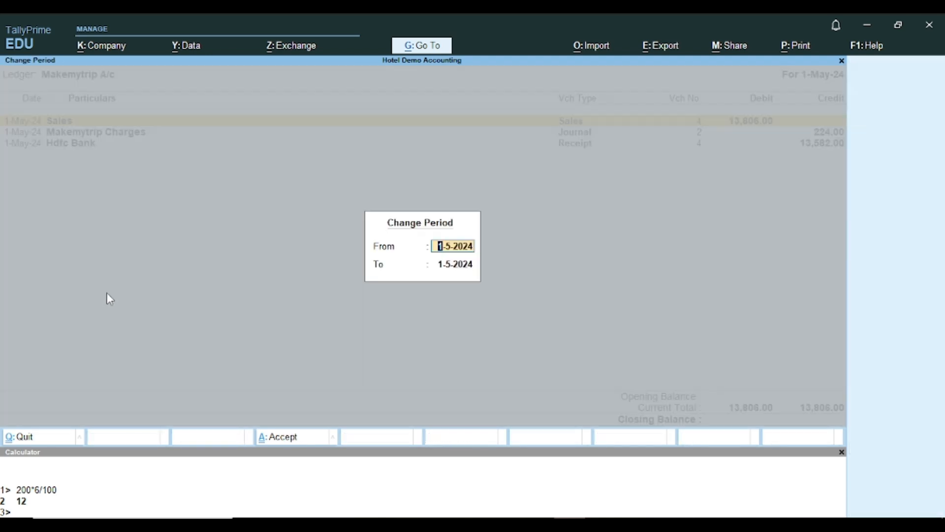
key(BackSpace)
key(Return)
key(BackSpace)
key(Return)
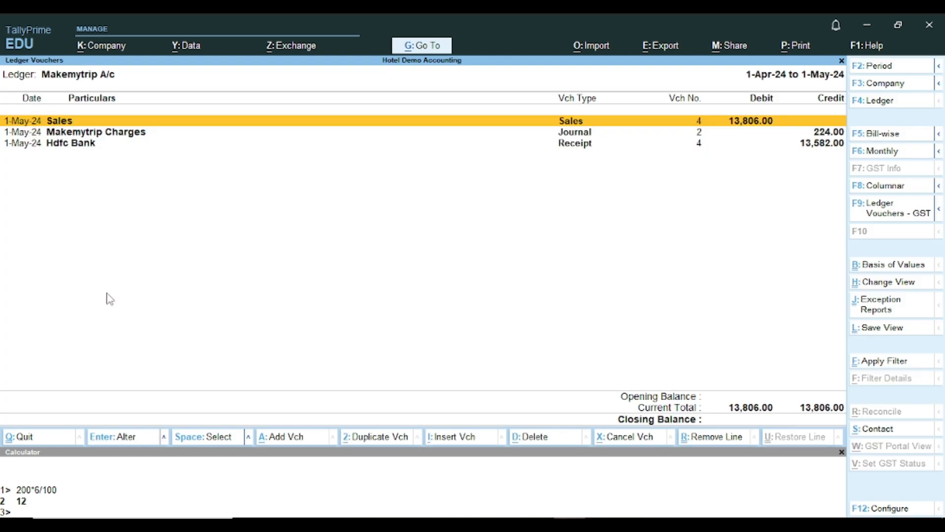